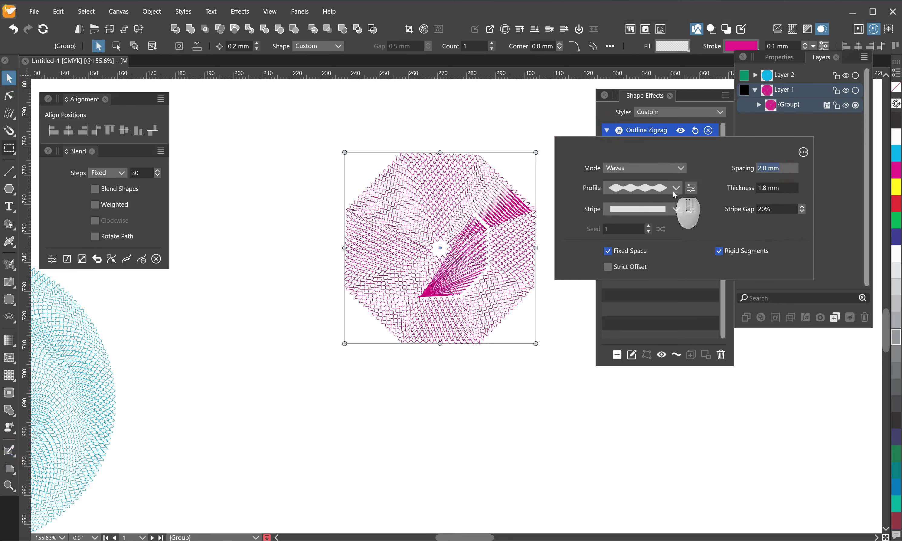
- Give the group's Outline Zigzag effect the uniform flat profile and compare the pattern with Fixed Space off and on
click(675, 187)
click(674, 209)
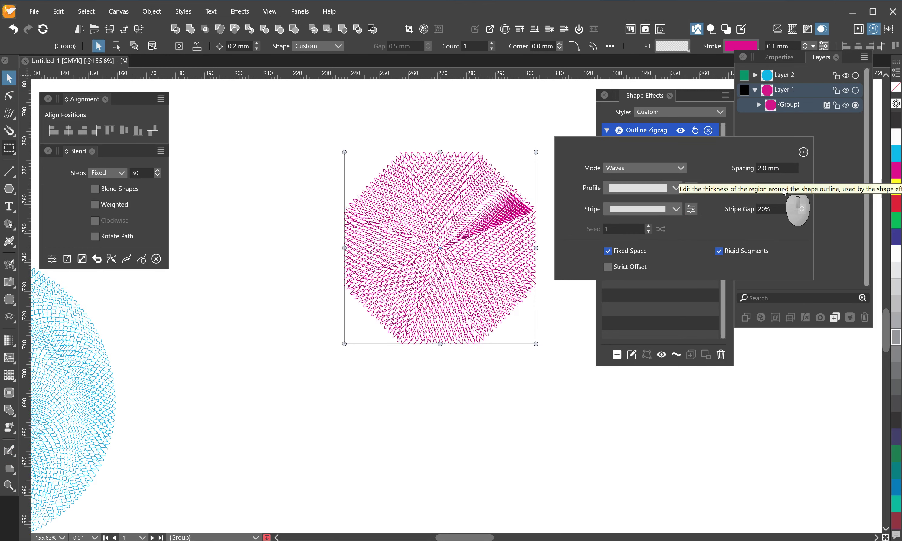
click(626, 253)
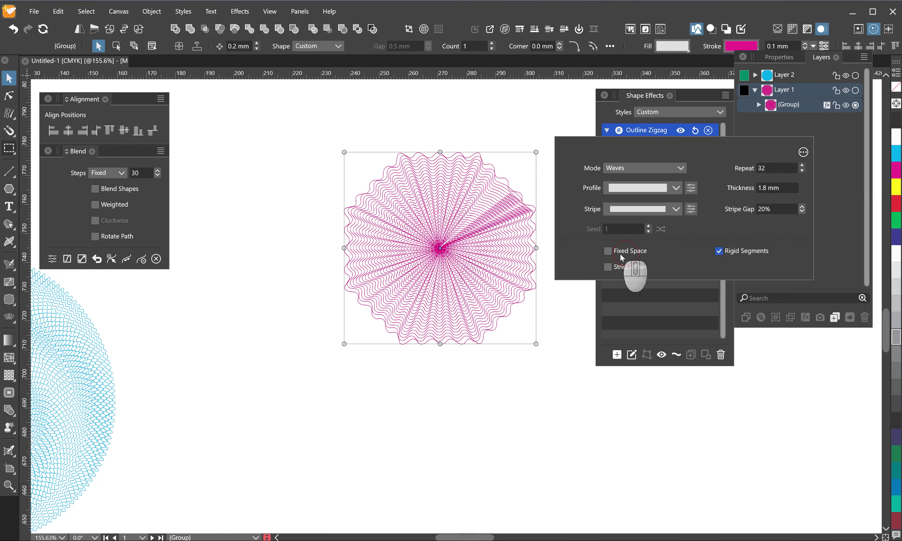
click(620, 253)
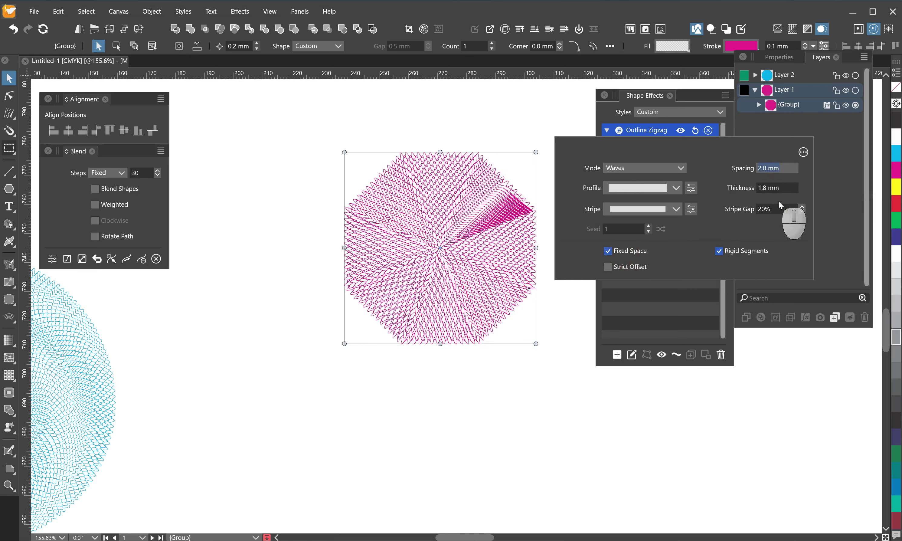
- Set the Outline Zigzag spacing to 2.5 mm and its thickness to 1.5 mm
text(2.5)
click(778, 188)
text(1.5)
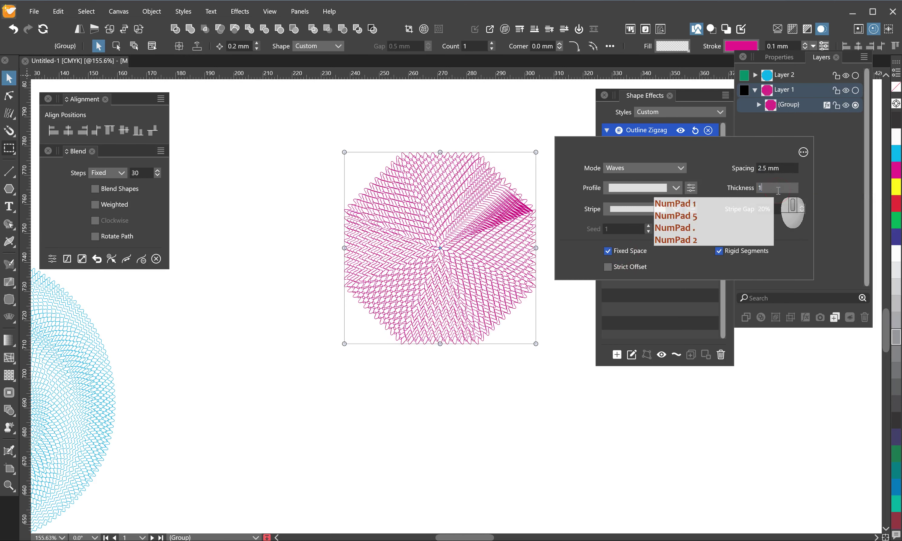
click(781, 169)
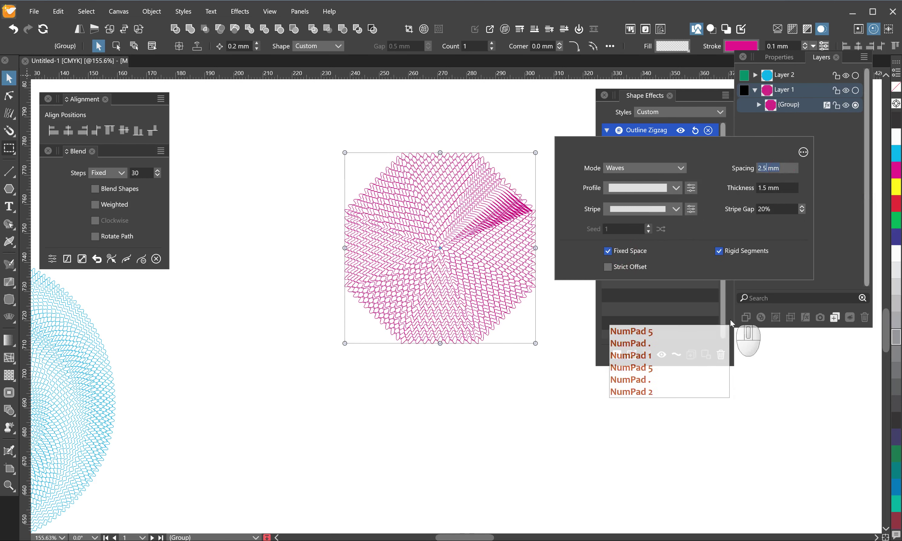
- Show the extended Outline Zigzag options and set Shifting to 0%
click(802, 152)
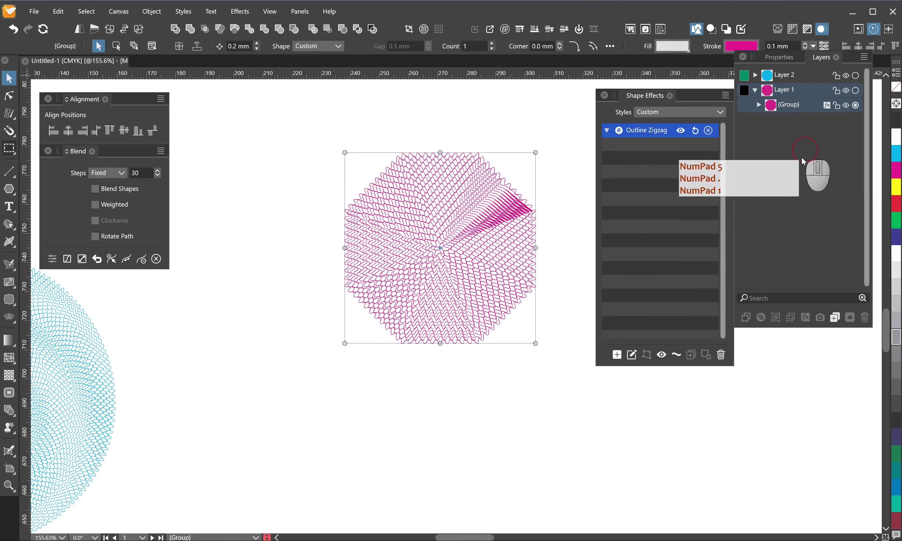
click(778, 187)
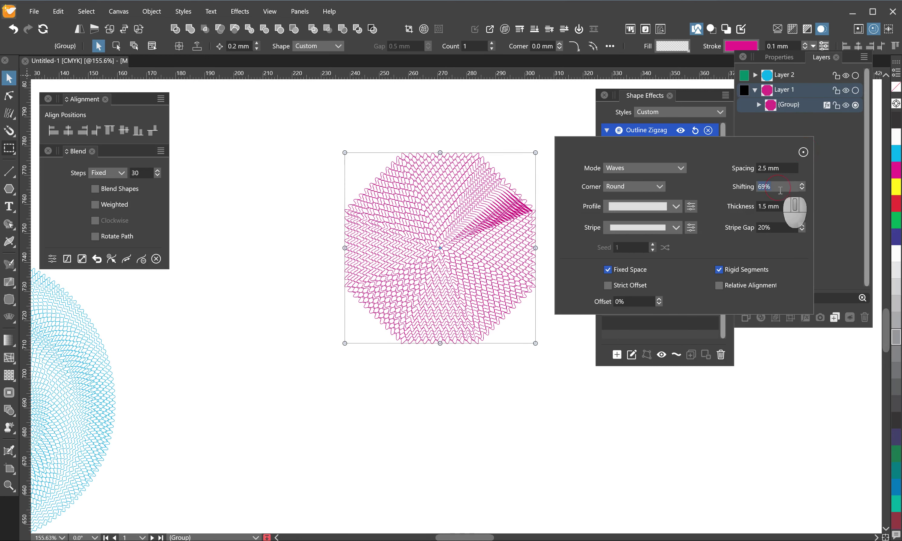
text(0)
key(Return)
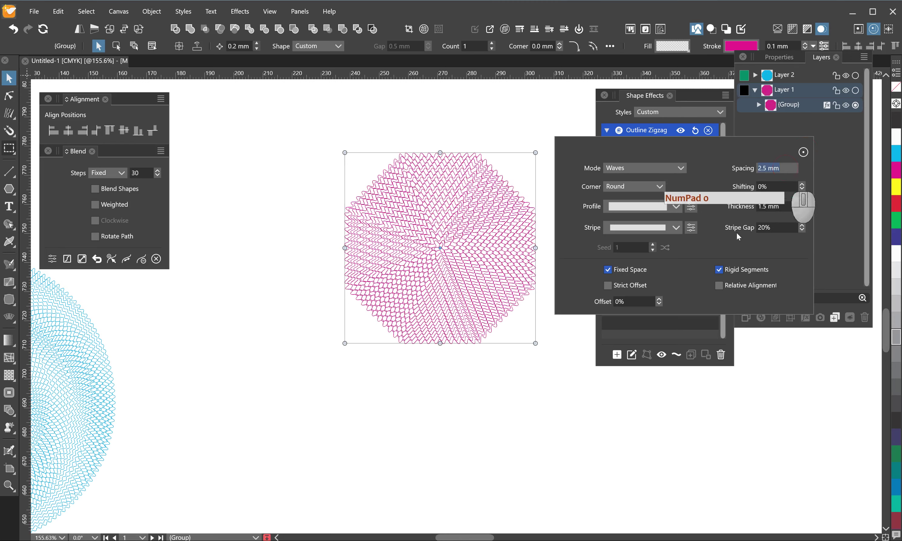
- Set the blend to 40 fixed steps and compare the denser pattern with Fixed Space off and on
scroll(503, 243, up, 4)
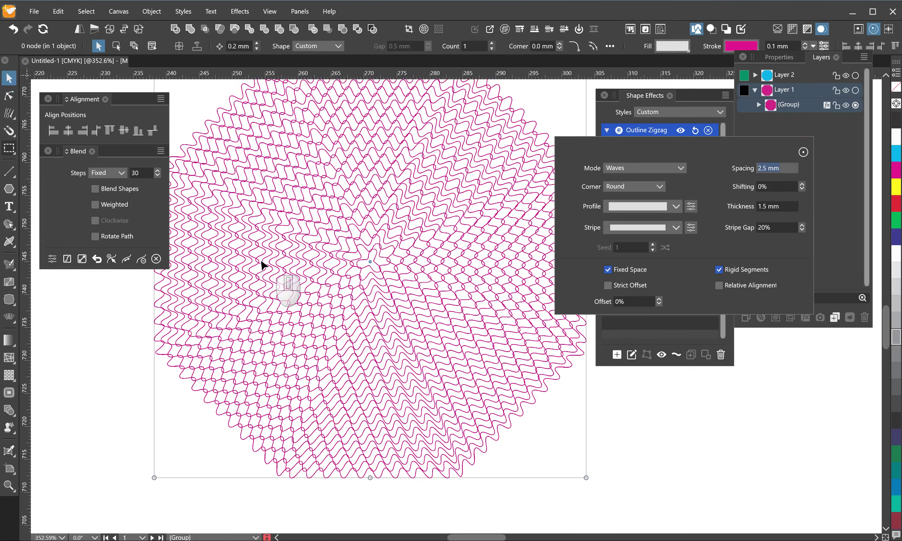
text(40)
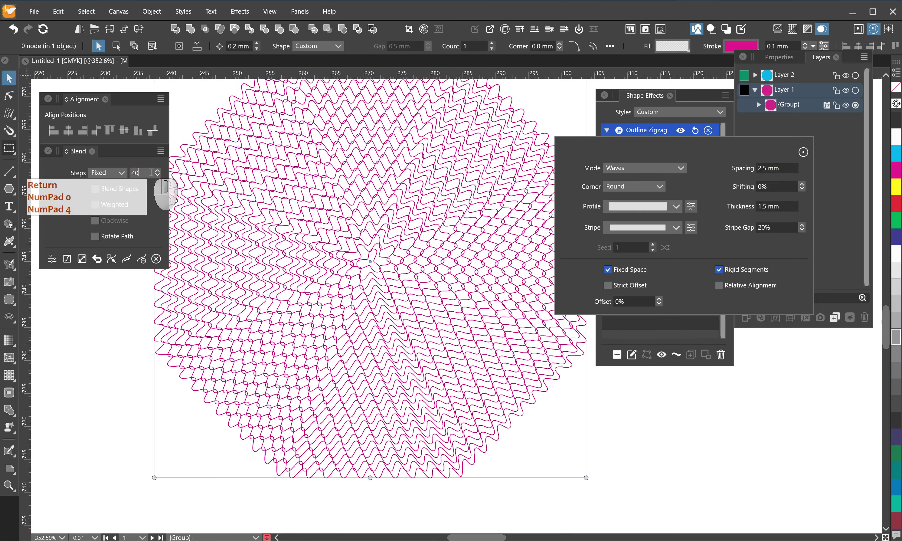
key(Return)
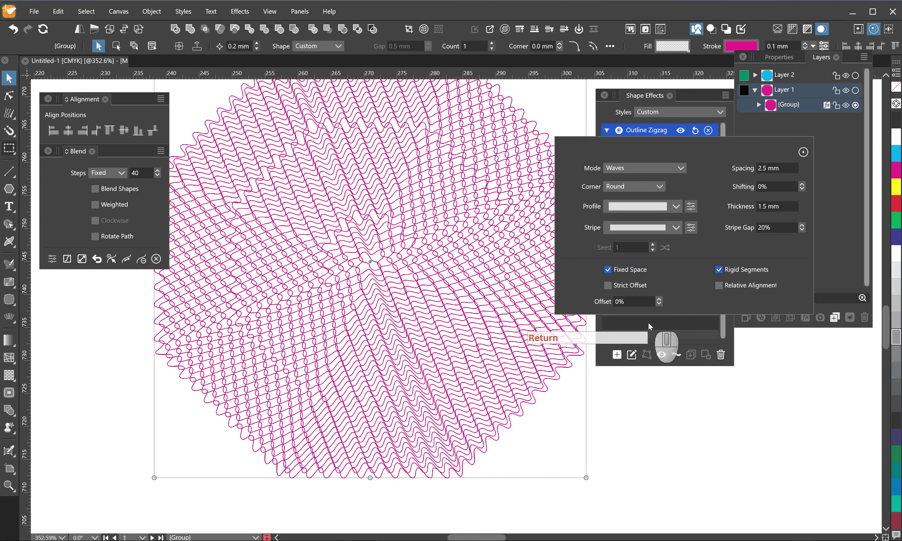
click(608, 270)
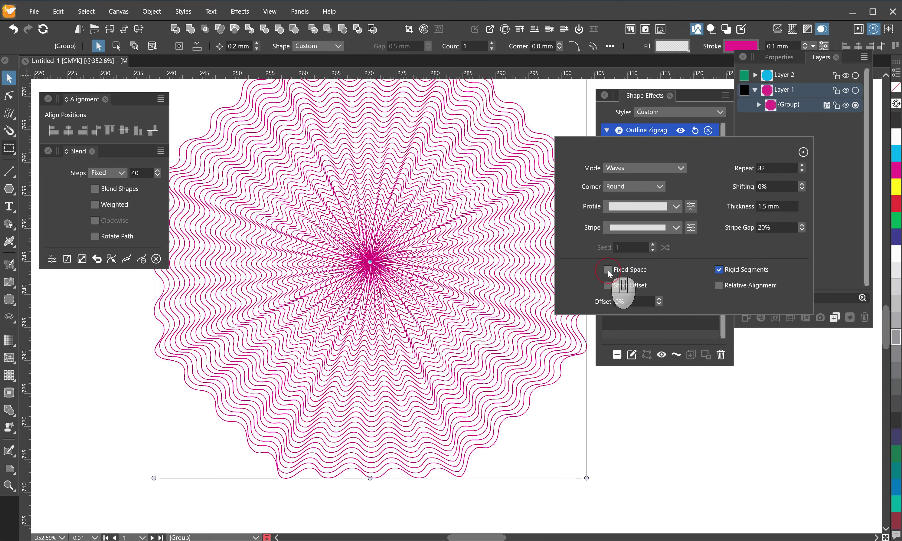
click(608, 270)
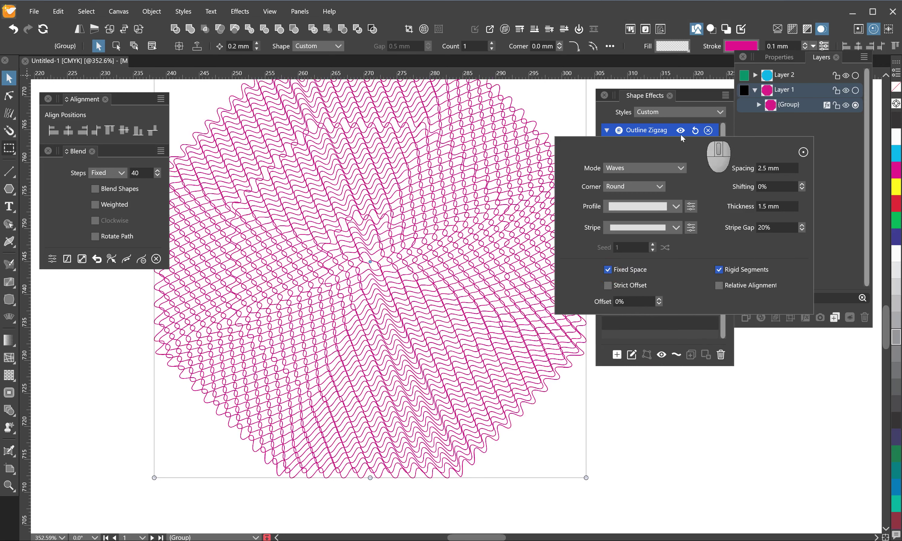
- Add an outline Transform shape effect to the ellipse inside the Layer 1 group
click(608, 131)
click(759, 106)
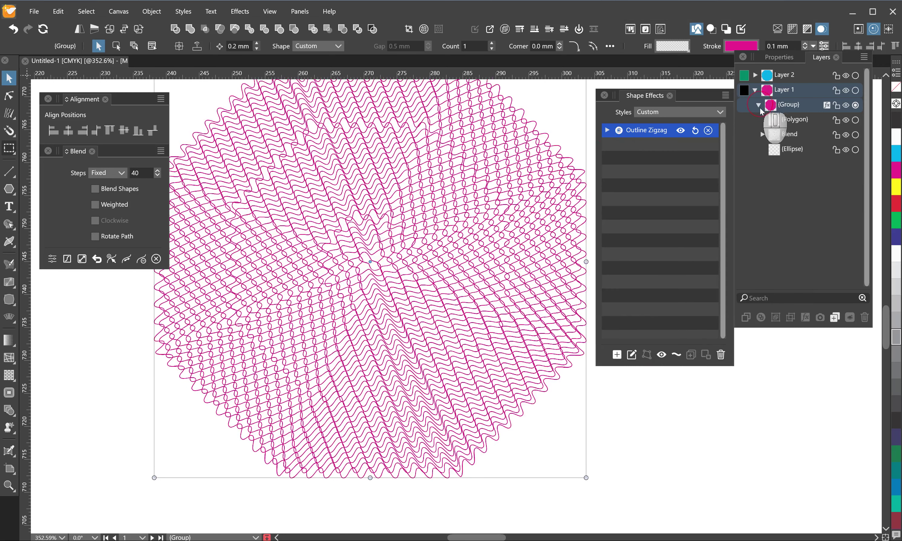
click(856, 150)
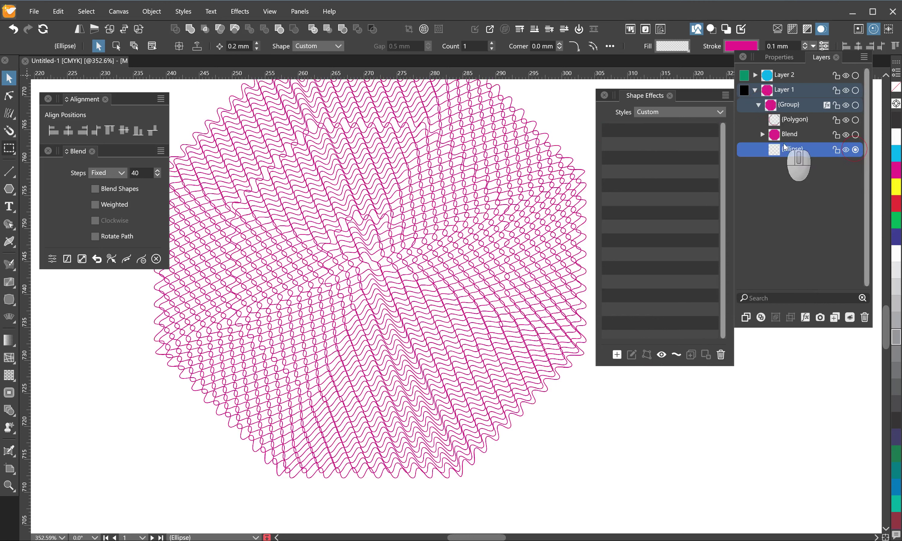
click(725, 97)
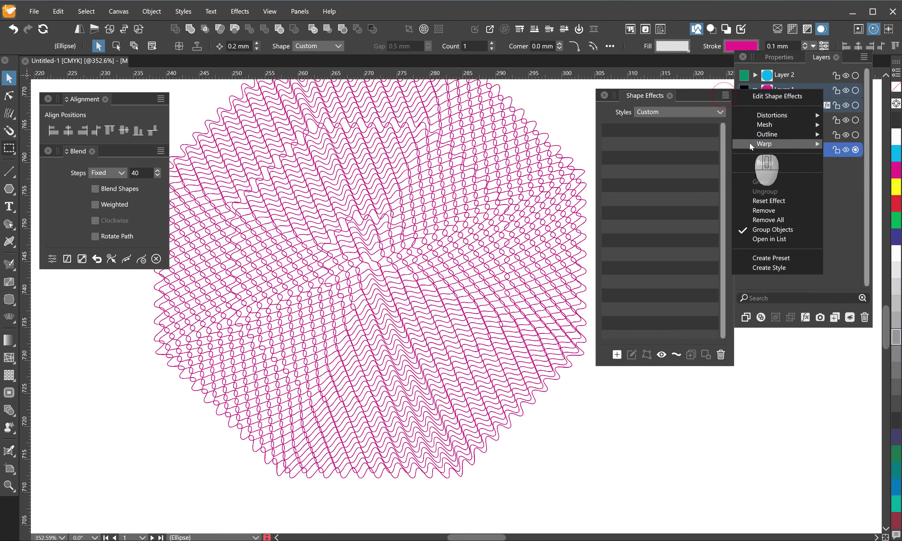
mouse_move(748, 136)
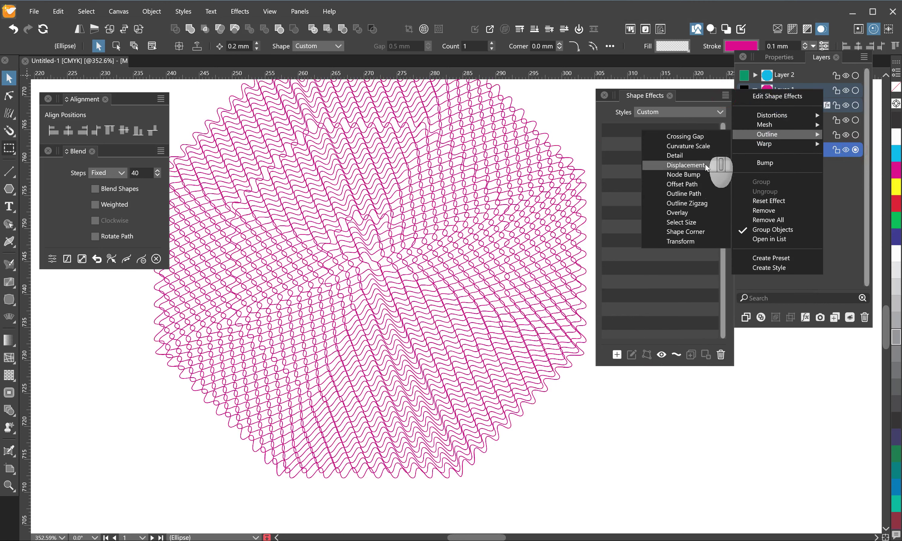
click(695, 241)
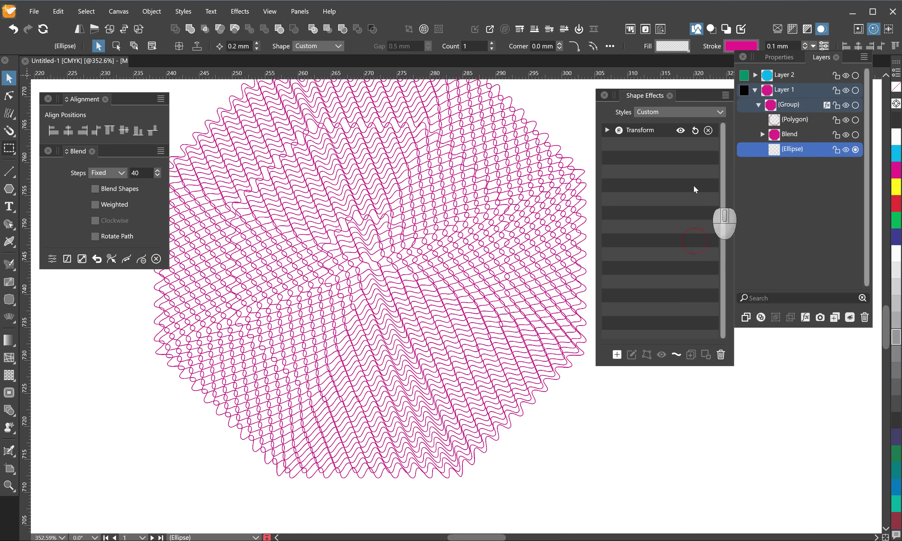
- Make the ellipse's Transform effect proportional and set its angle to 15°
click(607, 131)
click(607, 343)
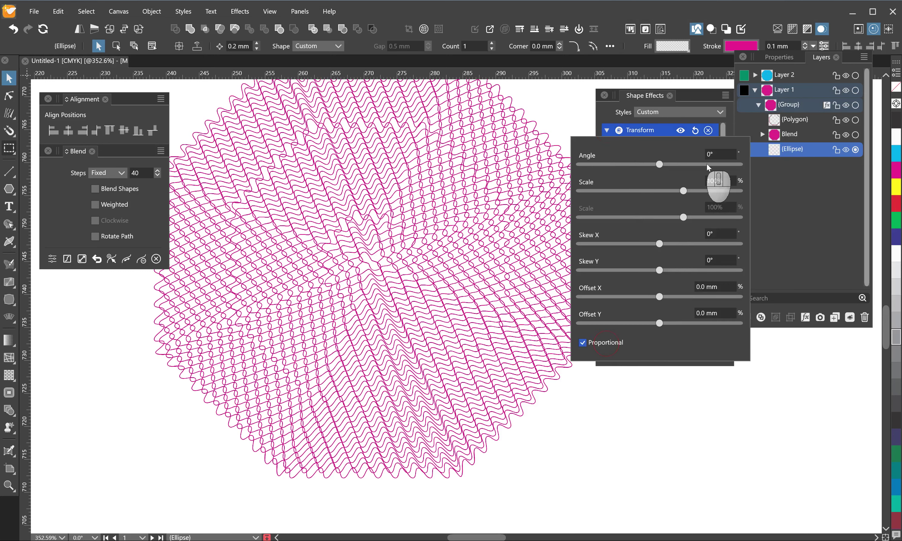
text(15)
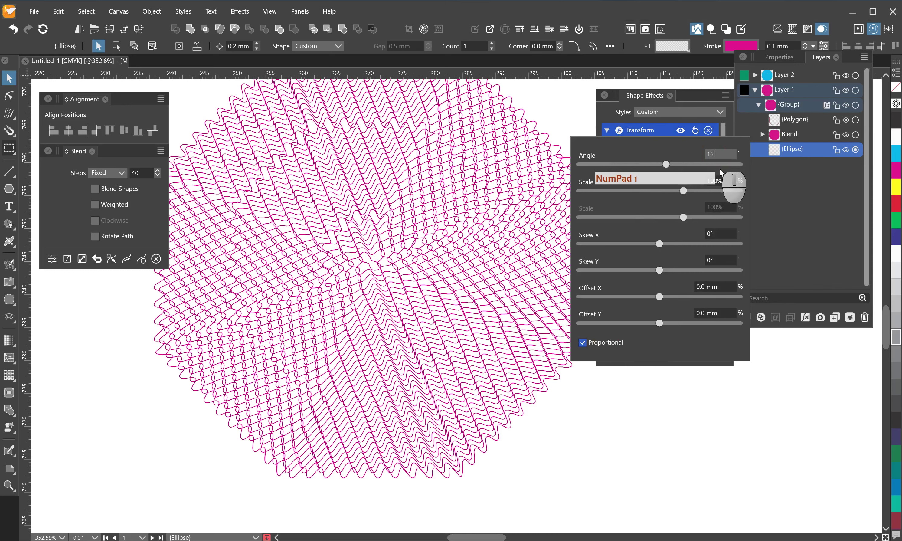
click(721, 181)
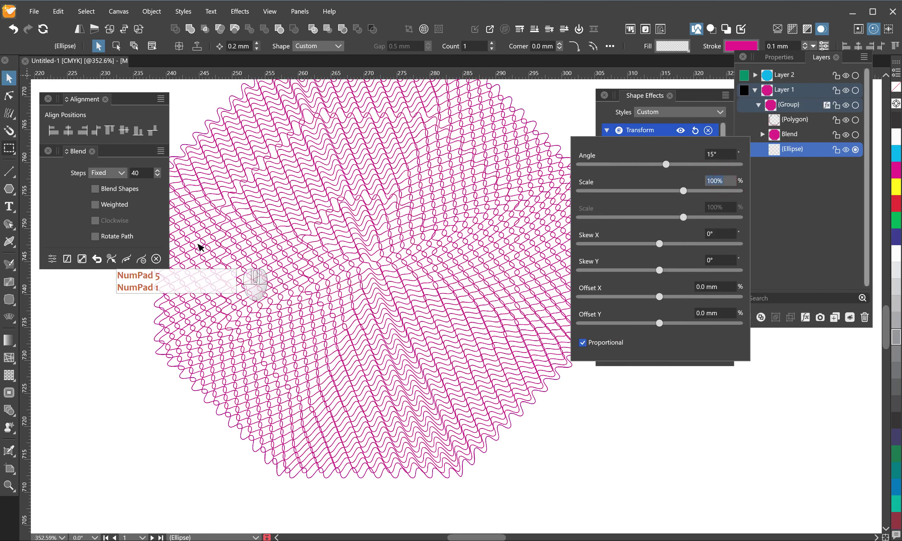
click(838, 203)
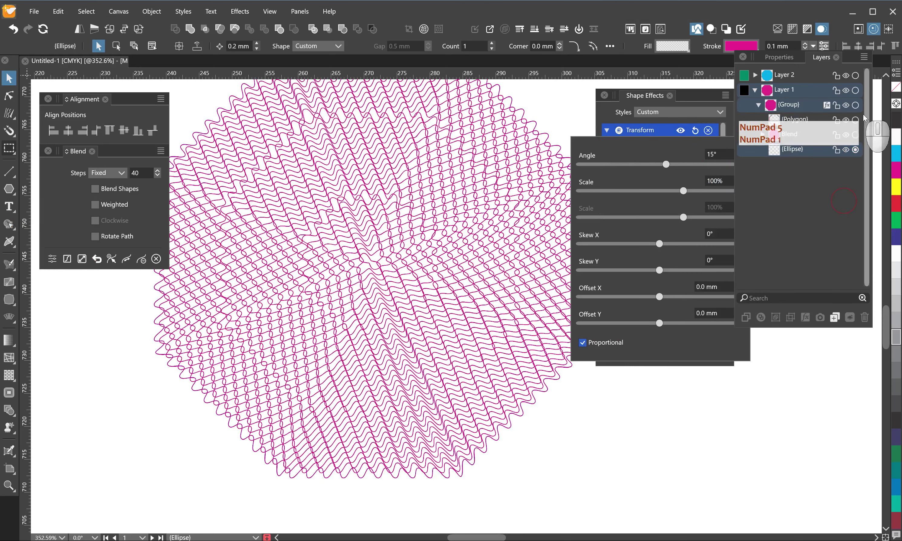
- Enable Blend Shapes for the group's blend and rotate the ellipse's Transform effect to about -92°
click(855, 105)
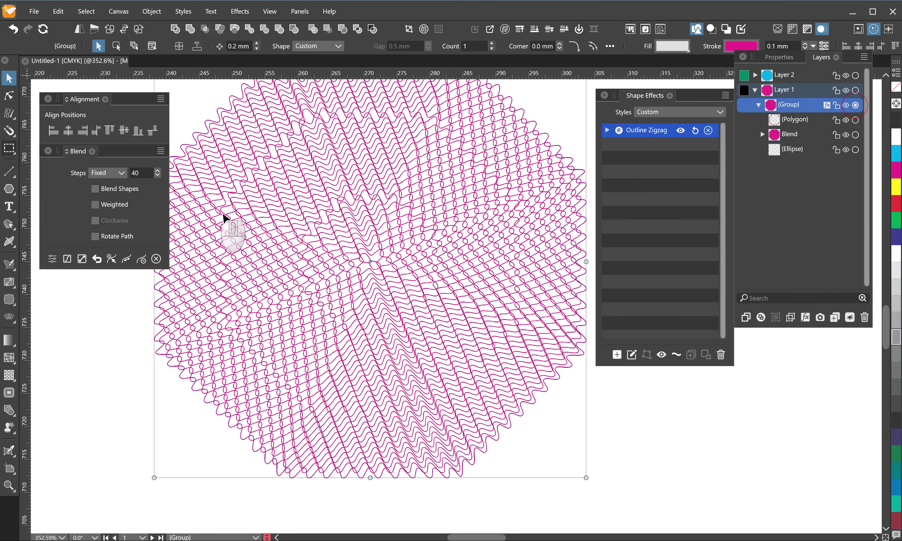
click(94, 189)
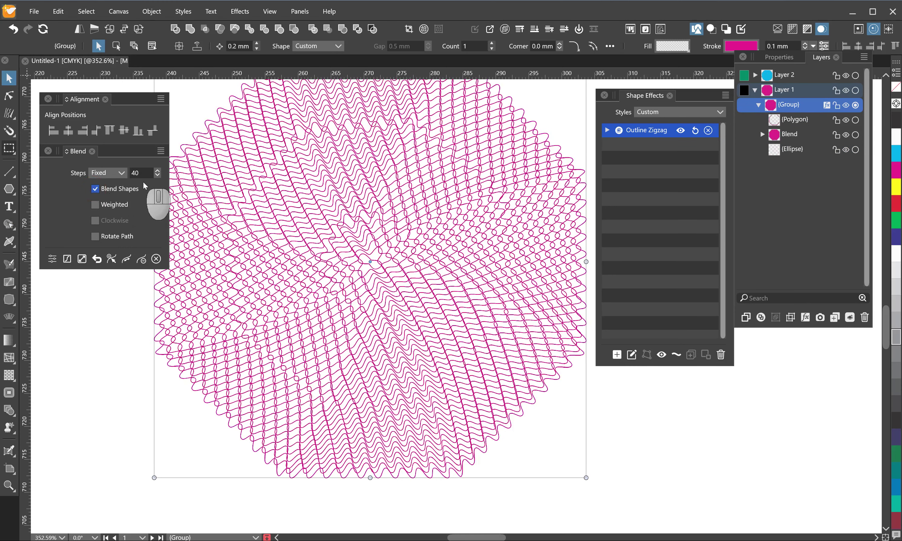
click(856, 149)
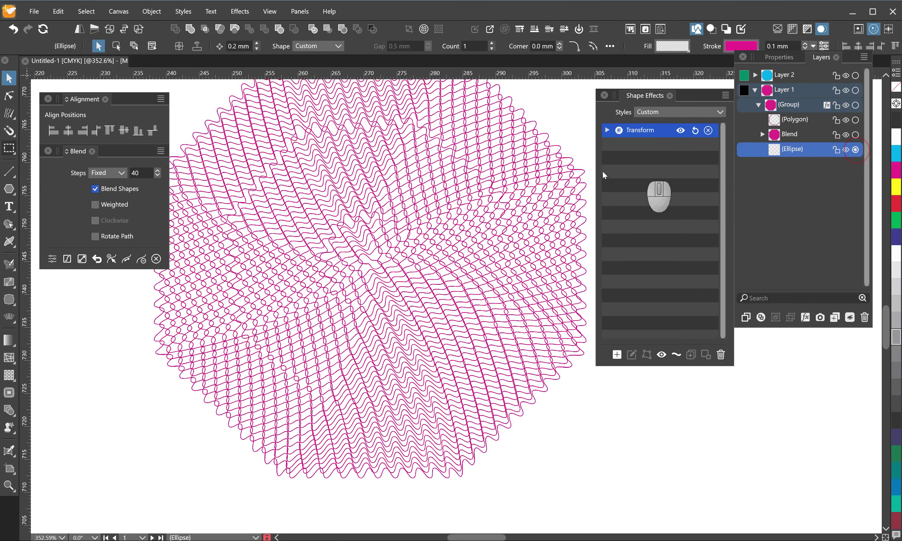
click(607, 131)
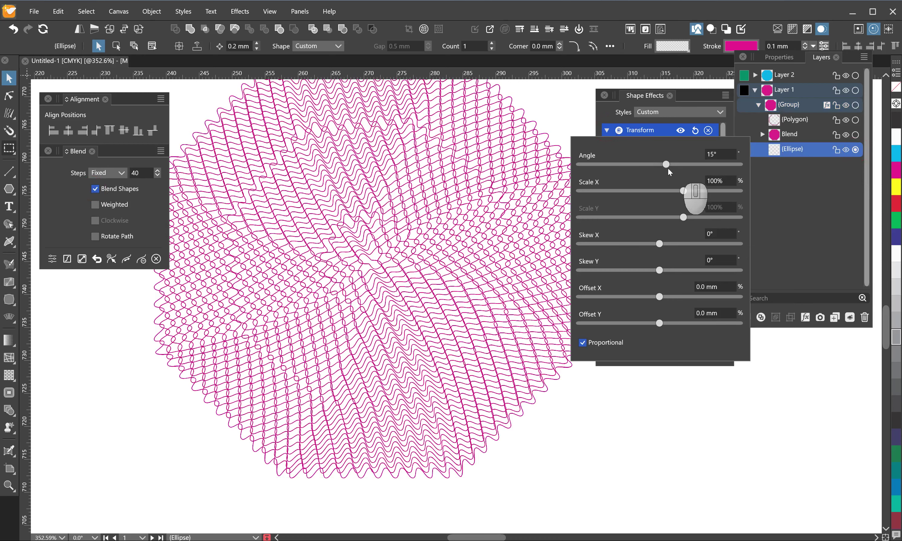
drag(666, 163, 619, 173)
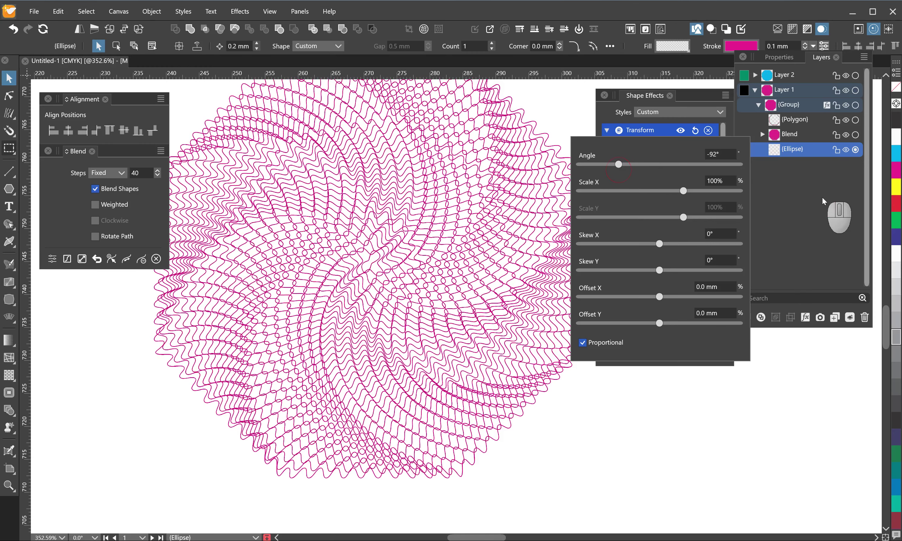
click(812, 199)
- Increase the spacing of the whole group's Outline Zigzag effect to 2.9 mm
click(855, 120)
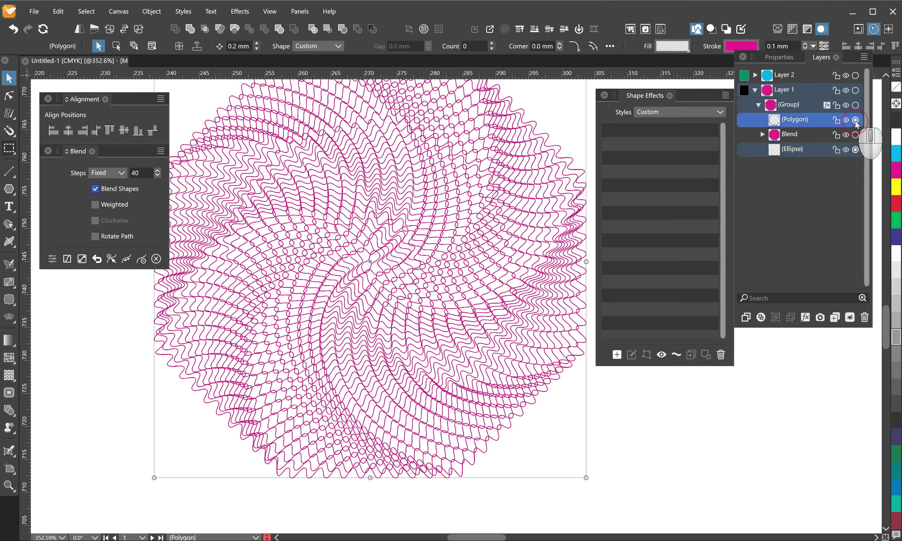
click(855, 105)
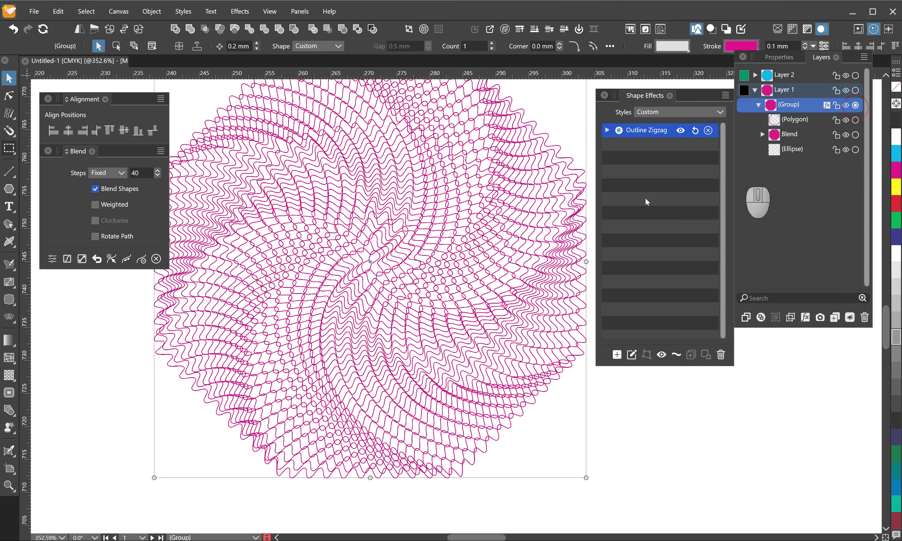
click(607, 130)
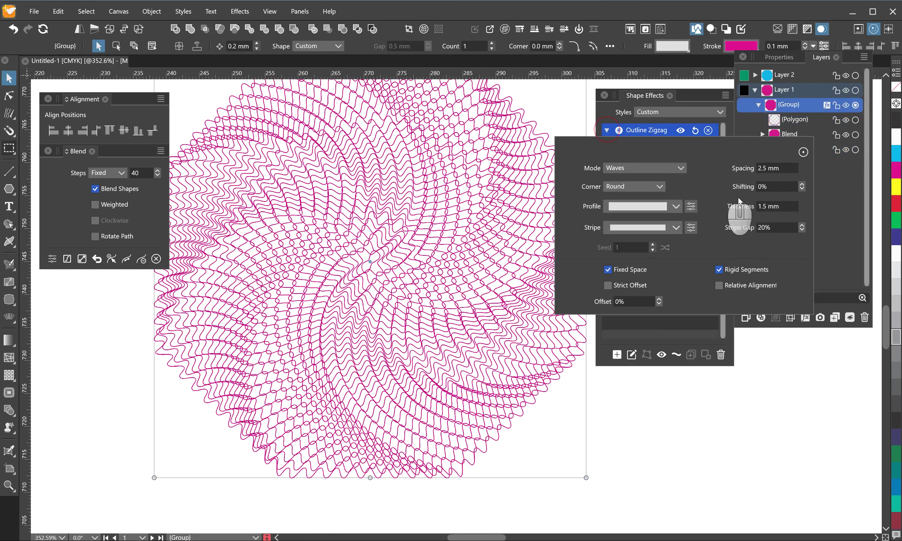
click(771, 168)
key(Up)
key(Up)
key(Up)
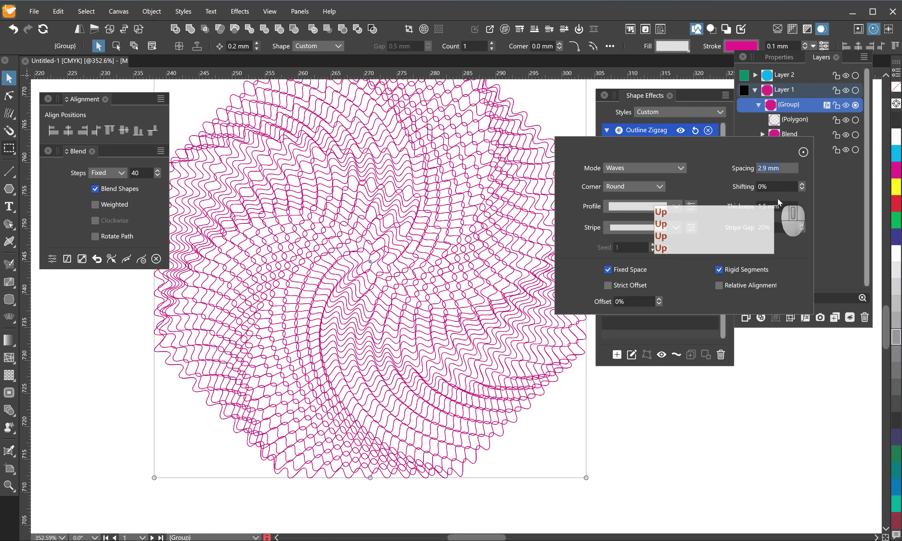
key(Up)
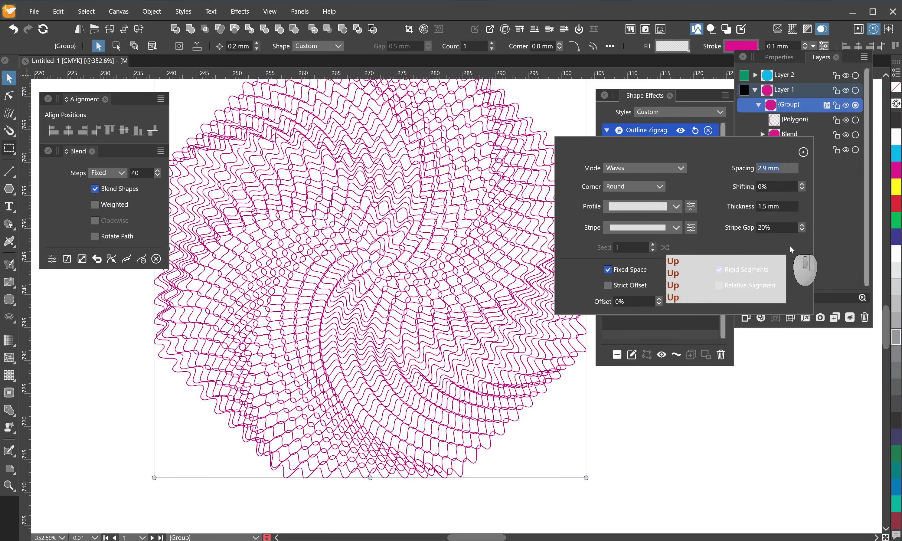
- Try the Outline Zigzag effect without Fixed Space and restore the option
click(608, 270)
click(611, 270)
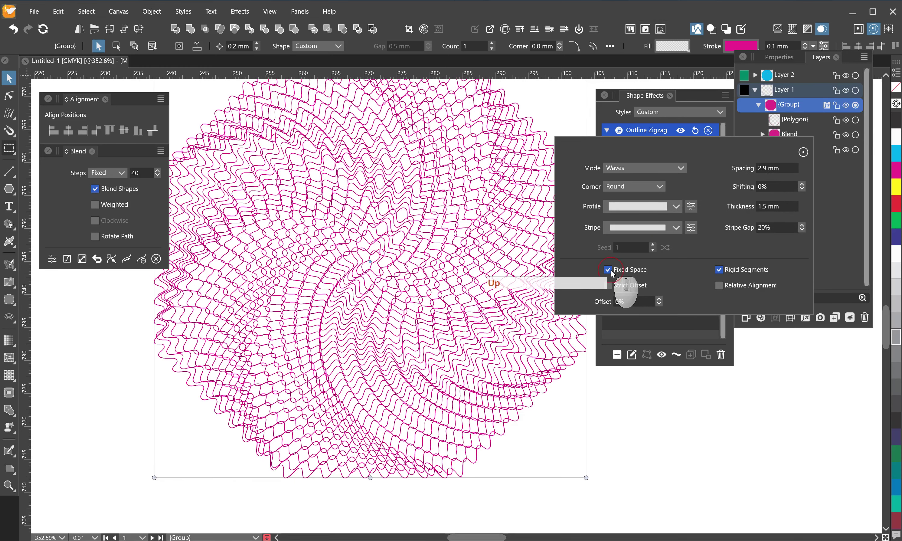
click(611, 269)
click(611, 269)
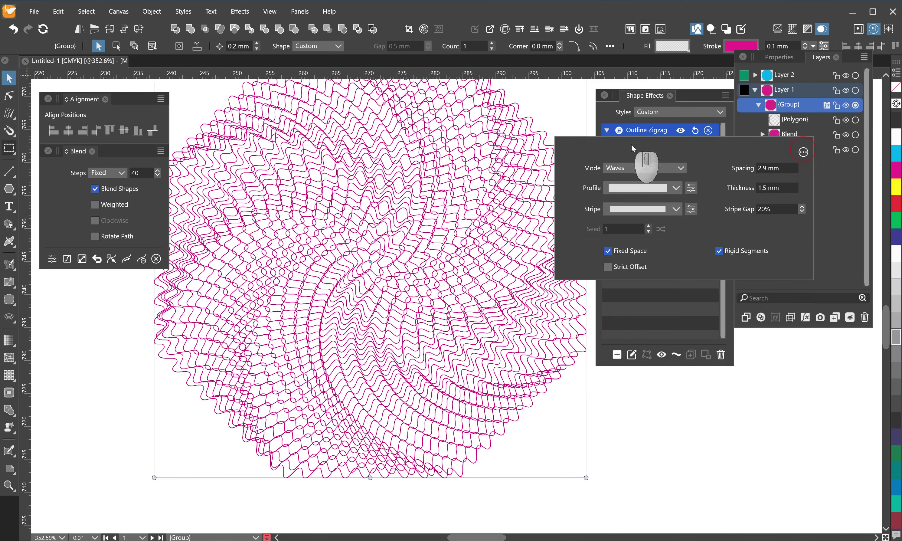
click(607, 131)
key(a)
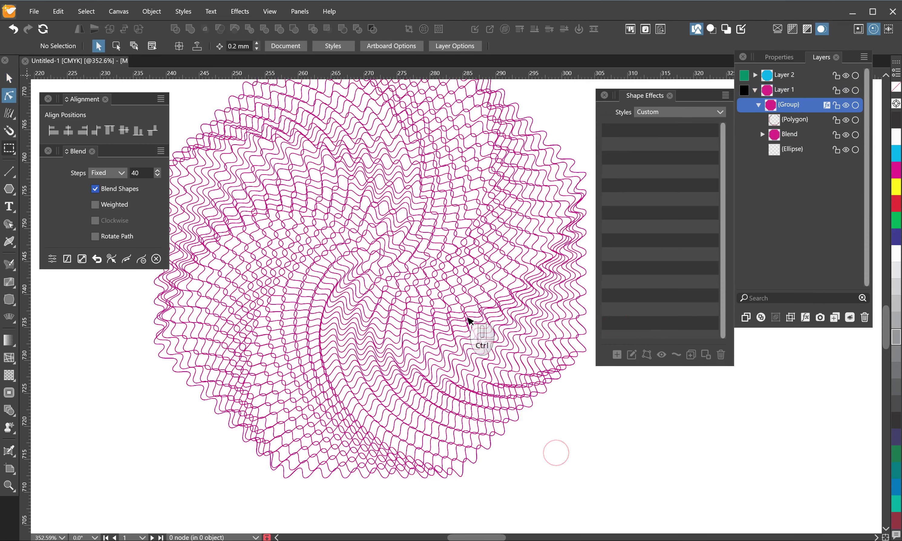
scroll(428, 257, down, 5)
scroll(436, 284, up, 6)
scroll(439, 293, down, 4)
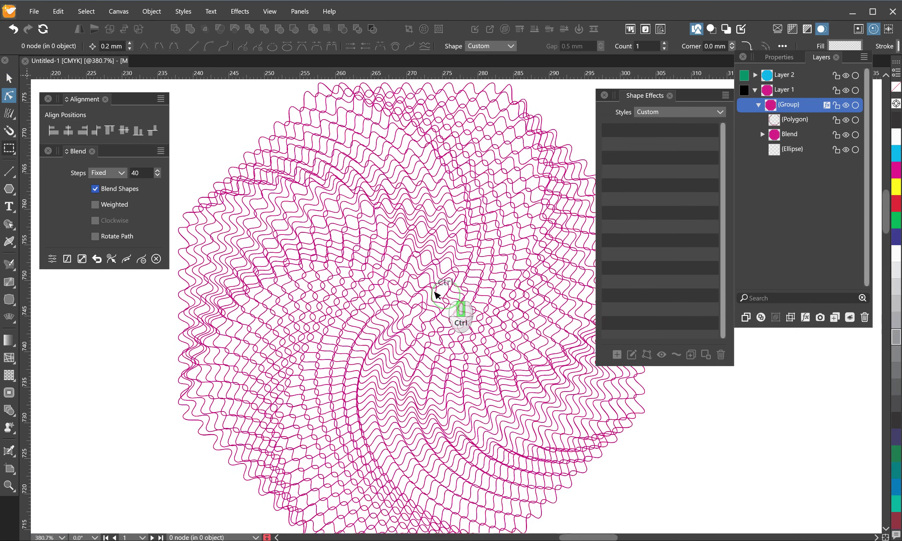
key(v)
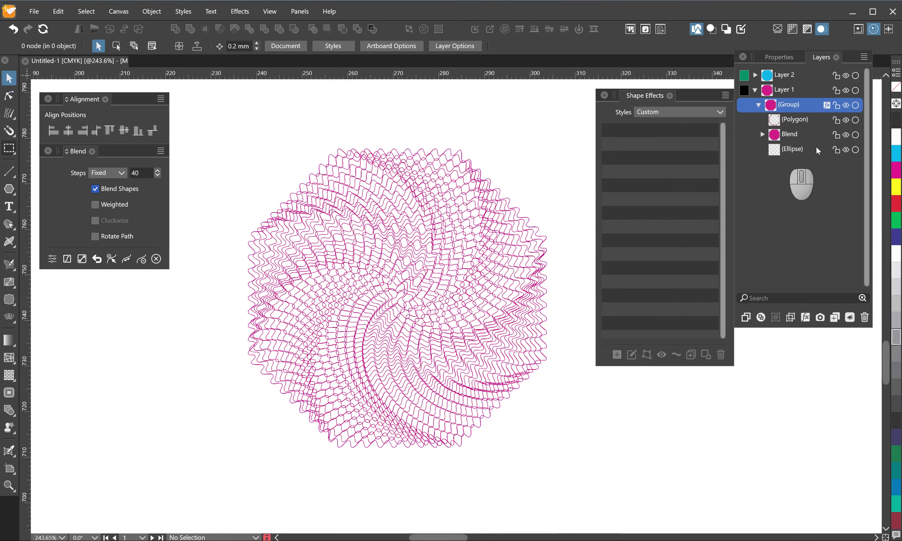
- Try increasing the polygon's number of sides to 12 and return it to 8
click(855, 120)
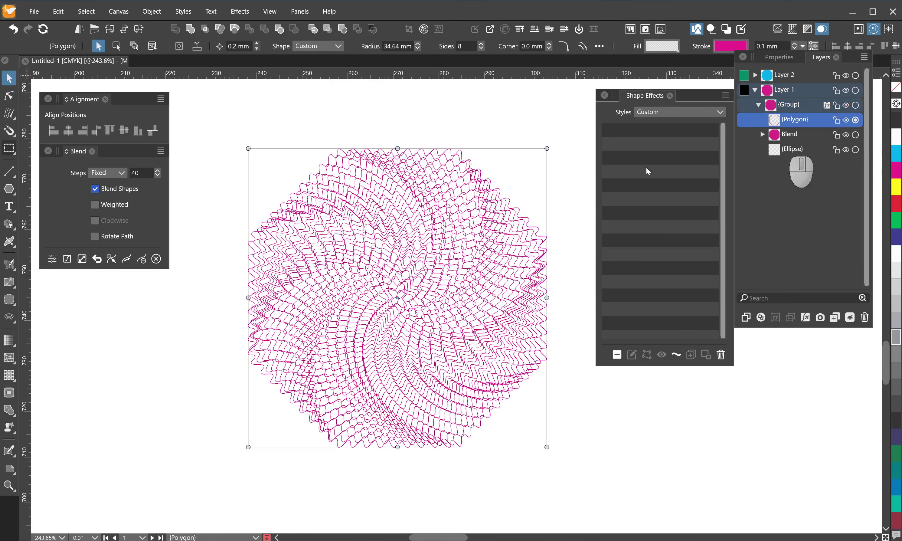
click(465, 46)
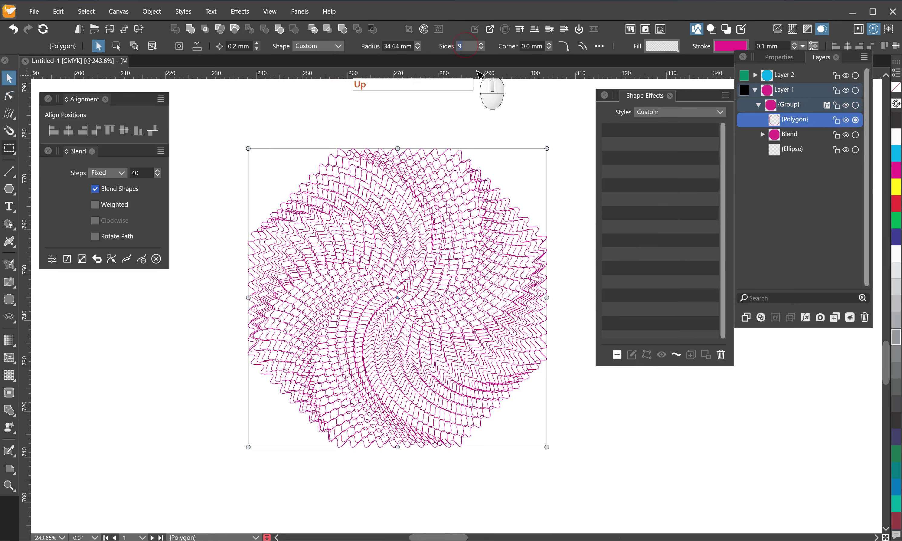
key(Up)
key(Up)
key(Up)
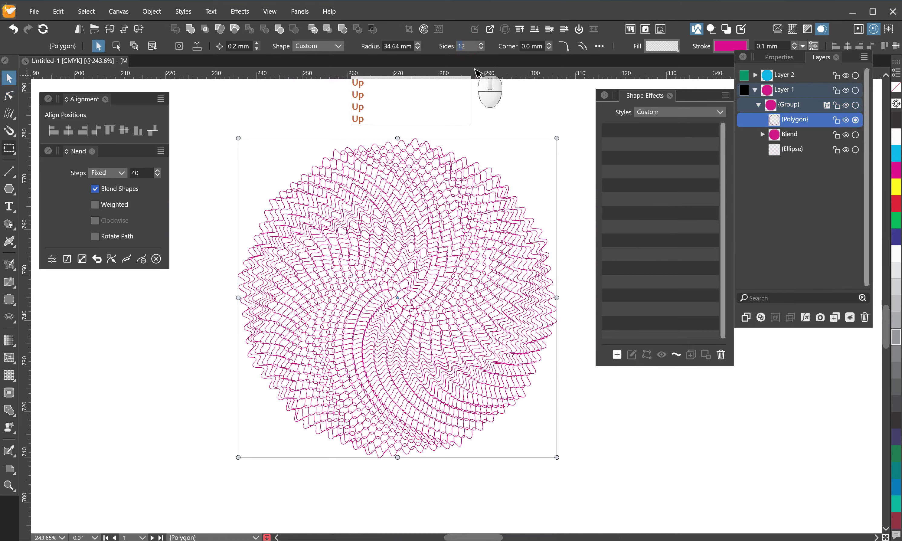
key(Down)
key(Down)
key(Down)
key(Down)
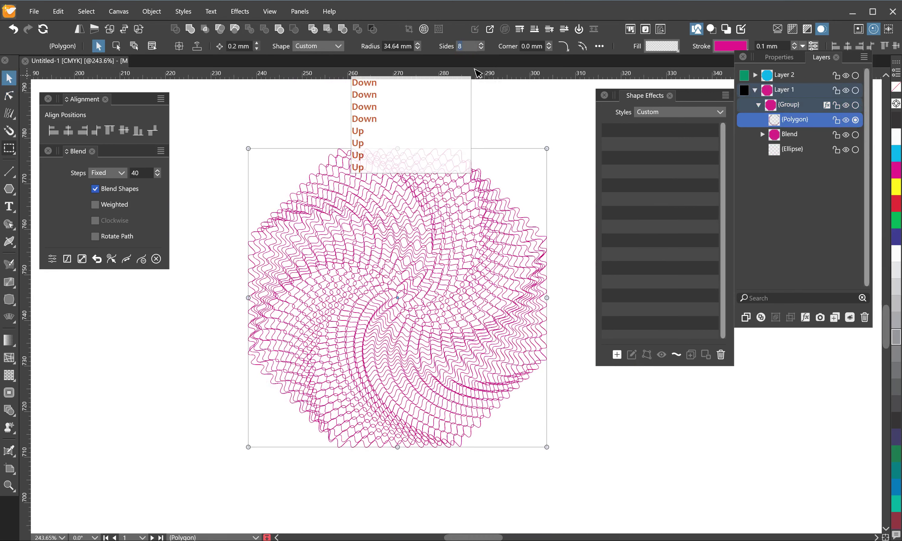
click(479, 135)
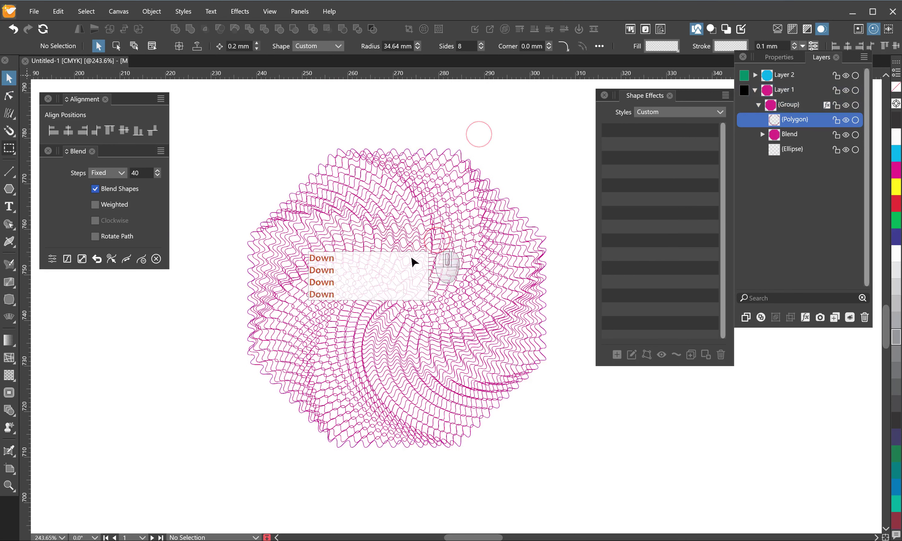
- Set the fixed number of blend steps for the whole wave pattern group to 45
click(313, 279)
click(141, 175)
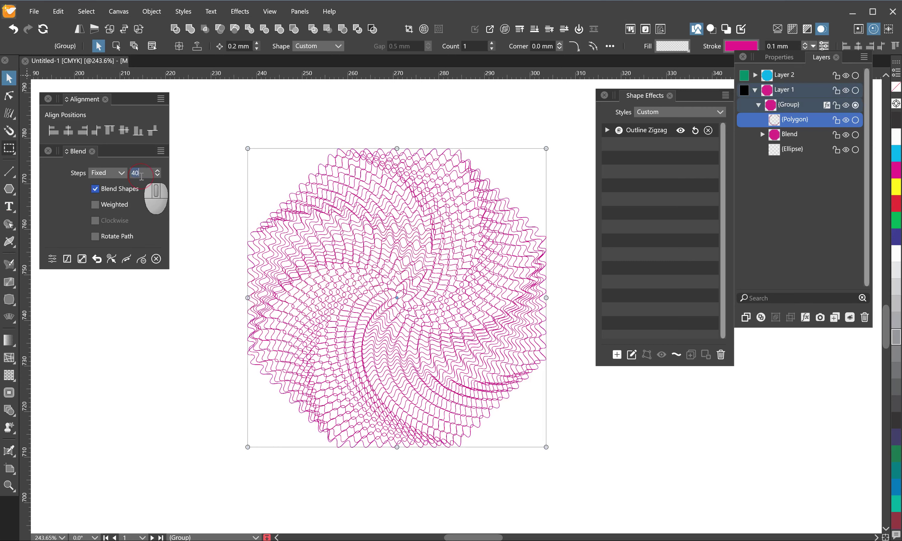
text(45)
key(Return)
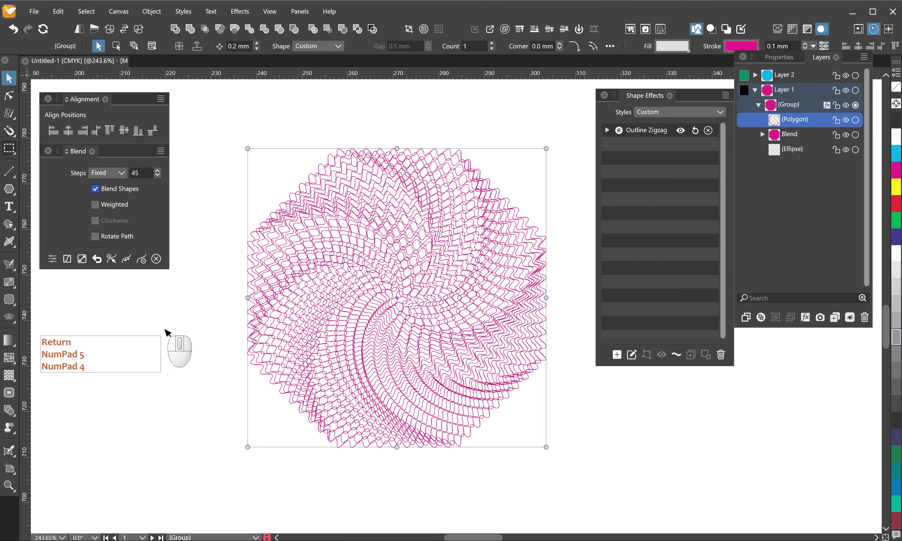
- Bend the group's Common blend transfer curve into an S with points at about input 68, output 75 and input 34, output 30
click(160, 151)
click(242, 163)
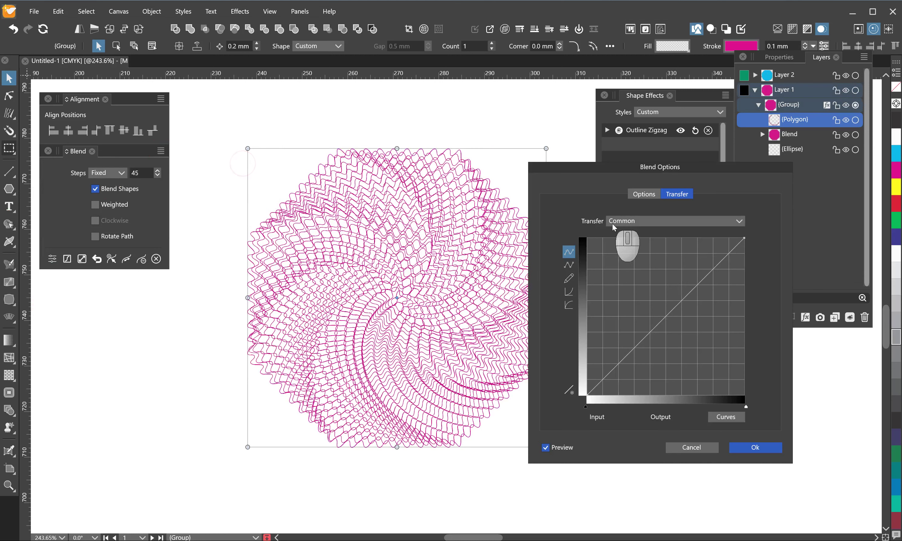
click(643, 194)
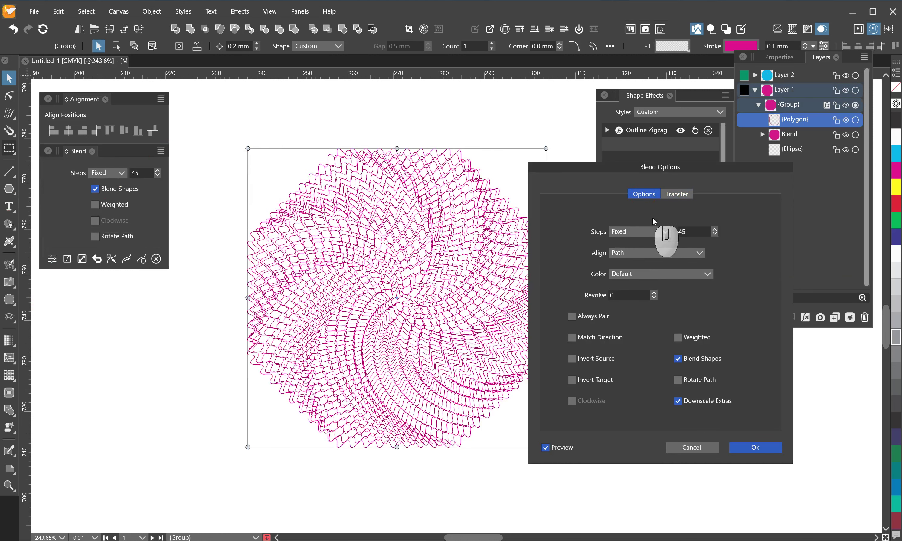
click(635, 275)
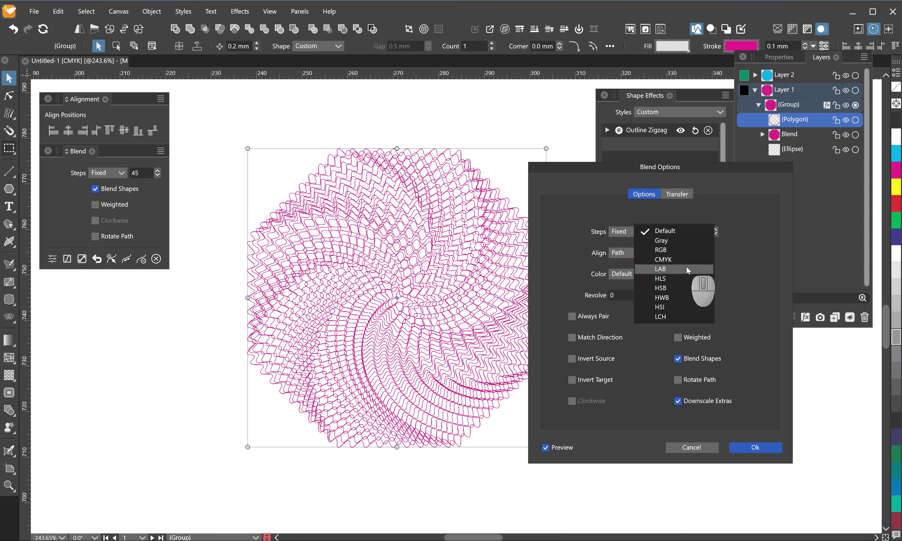
click(664, 215)
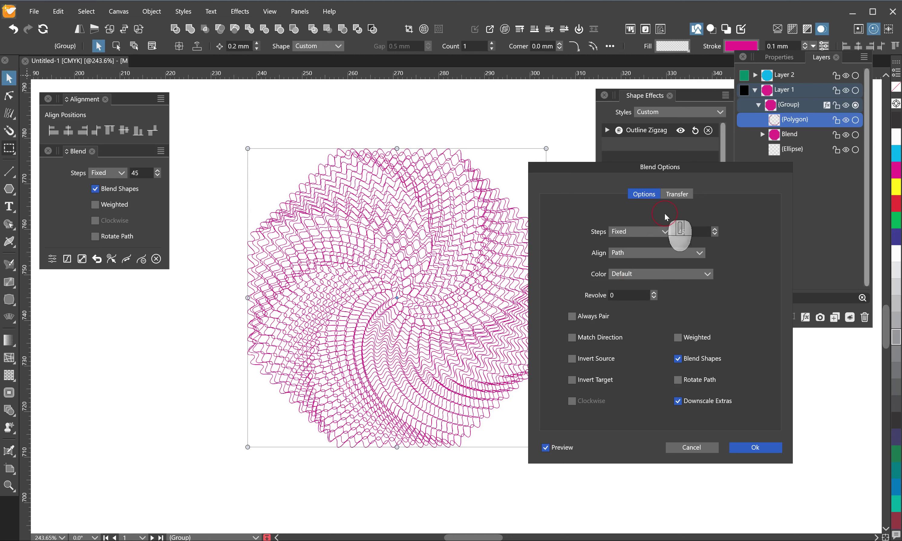
click(680, 189)
click(635, 219)
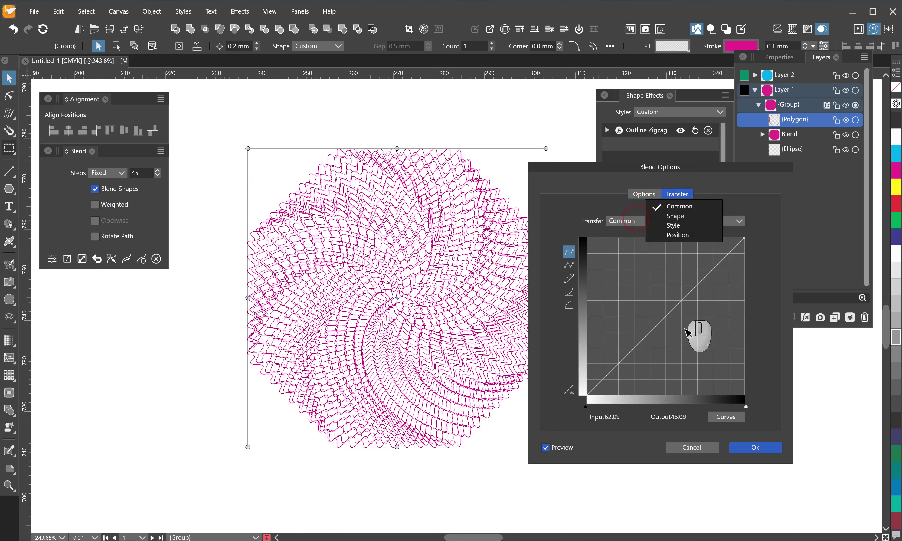
drag(687, 295, 694, 280)
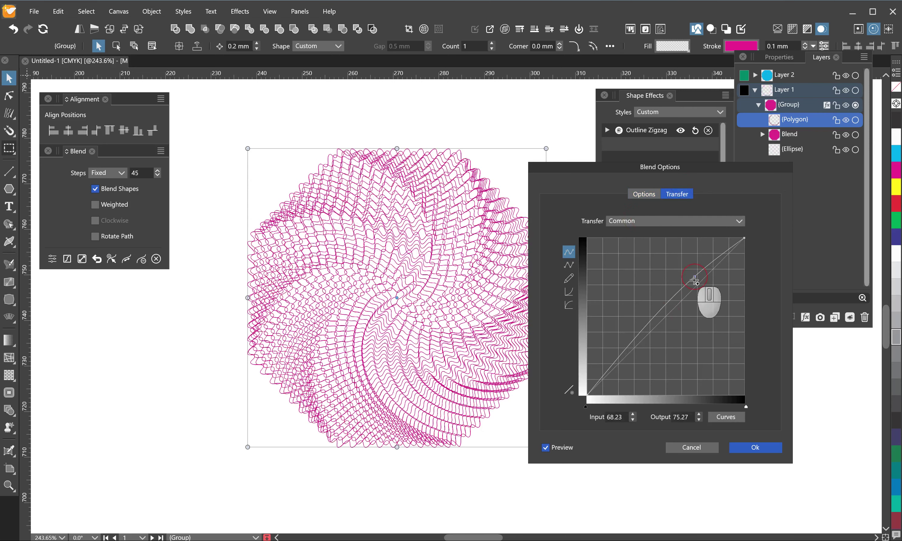
click(640, 351)
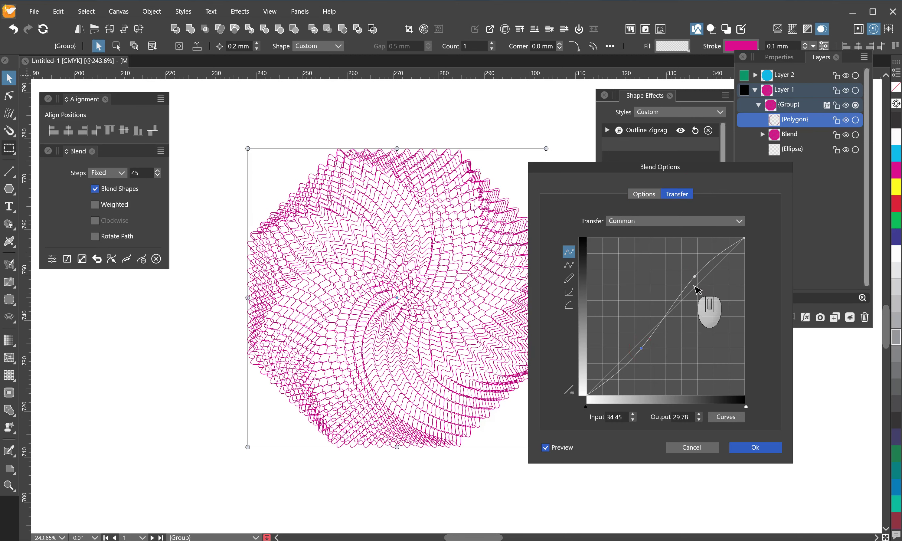
- Reverse the Common curve's bend by raising the lower point above the diagonal and moving the upper one to input 76.3, output 69.89
drag(697, 281, 705, 288)
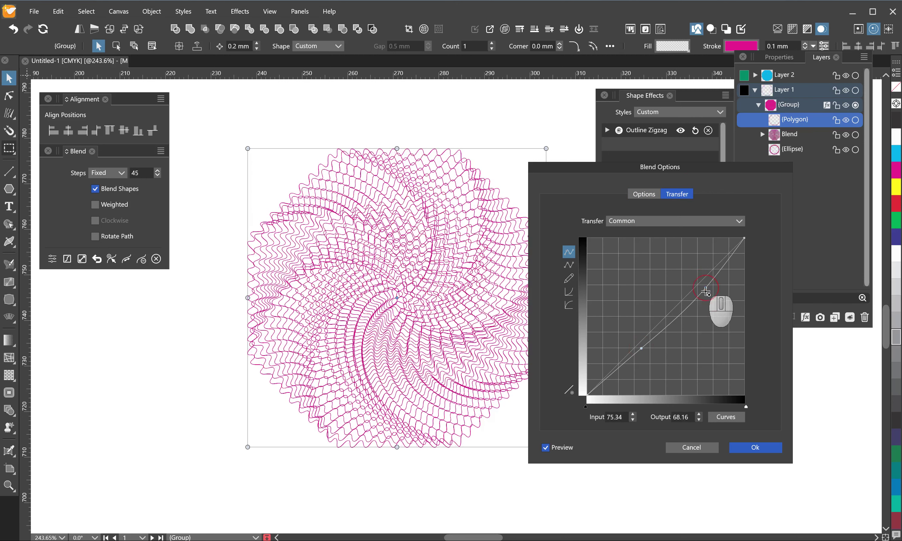
drag(643, 350, 634, 344)
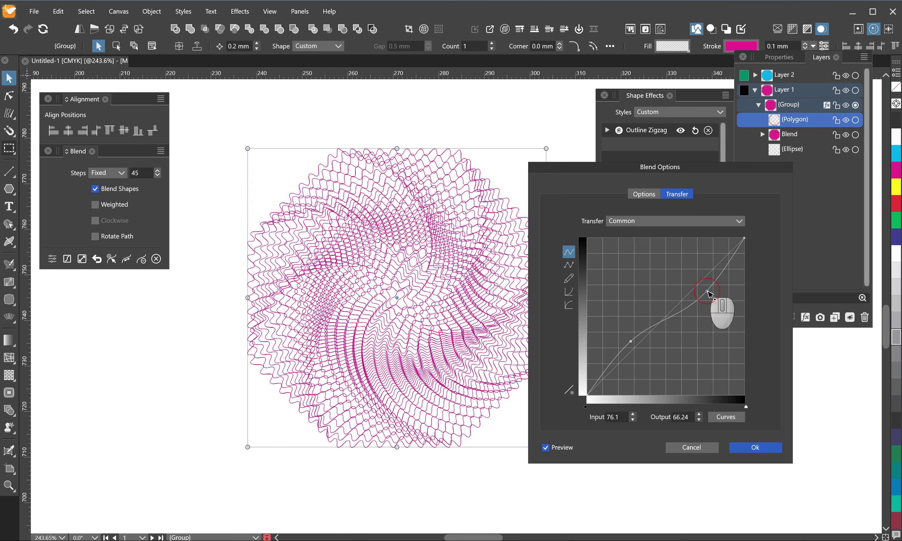
drag(709, 289, 709, 289)
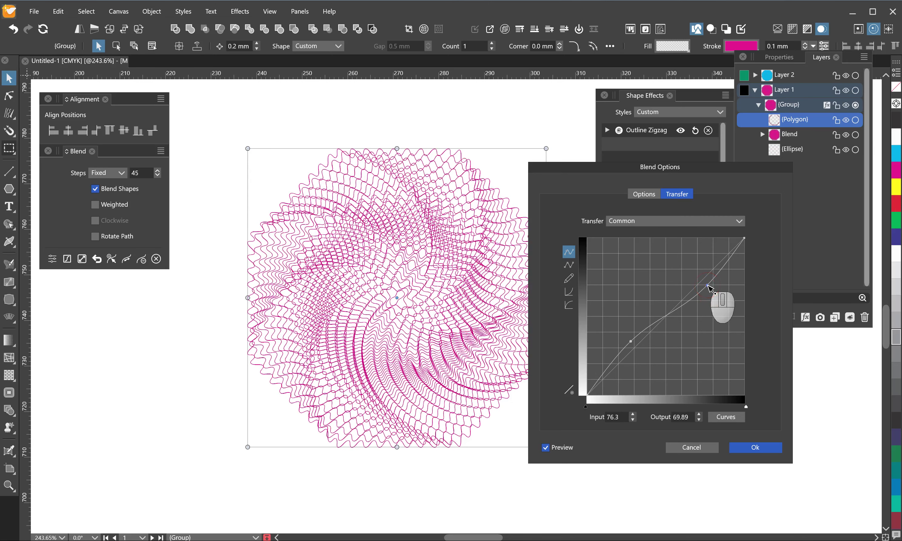
- Shape the blend's Shape transfer curve slightly above the diagonal, with the lower point at input 33.11, output 36.88, and apply the options
click(658, 221)
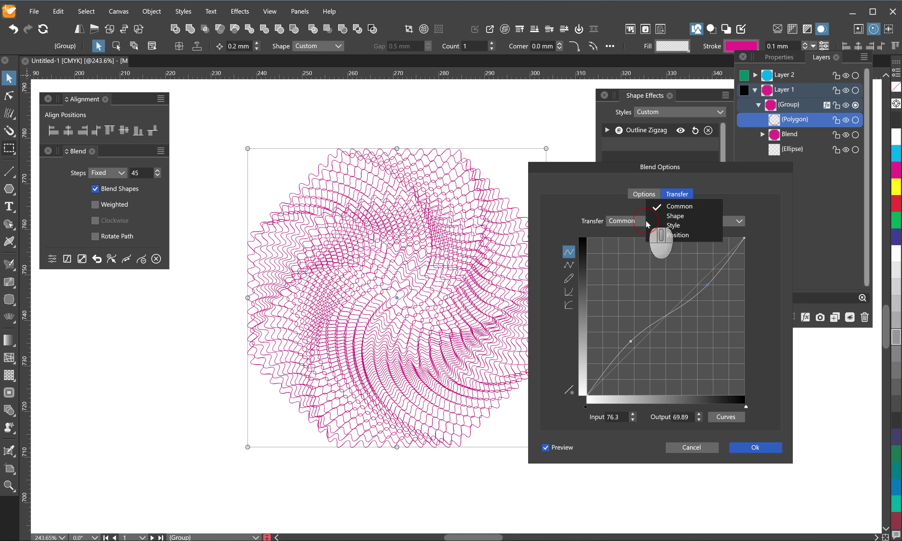
click(680, 222)
drag(637, 344, 641, 327)
click(695, 286)
drag(695, 286, 697, 289)
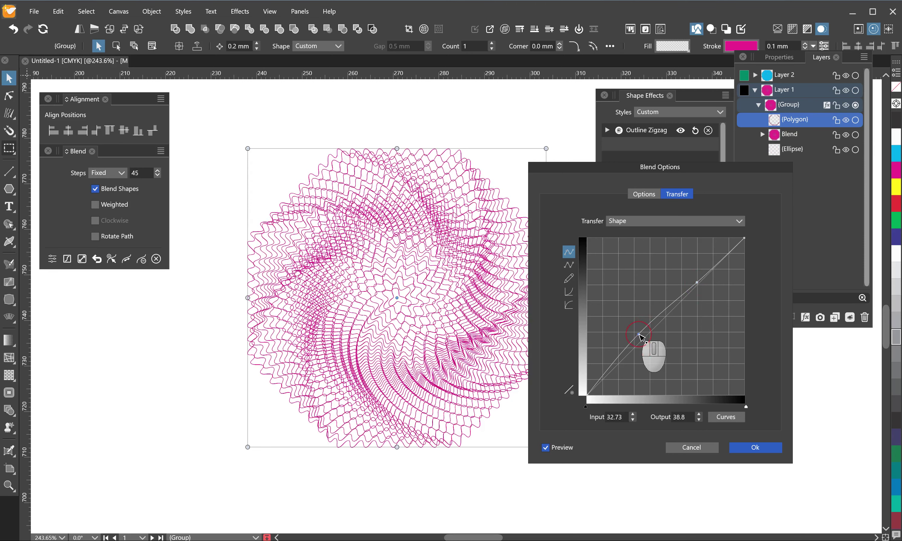
click(639, 334)
drag(641, 340, 640, 340)
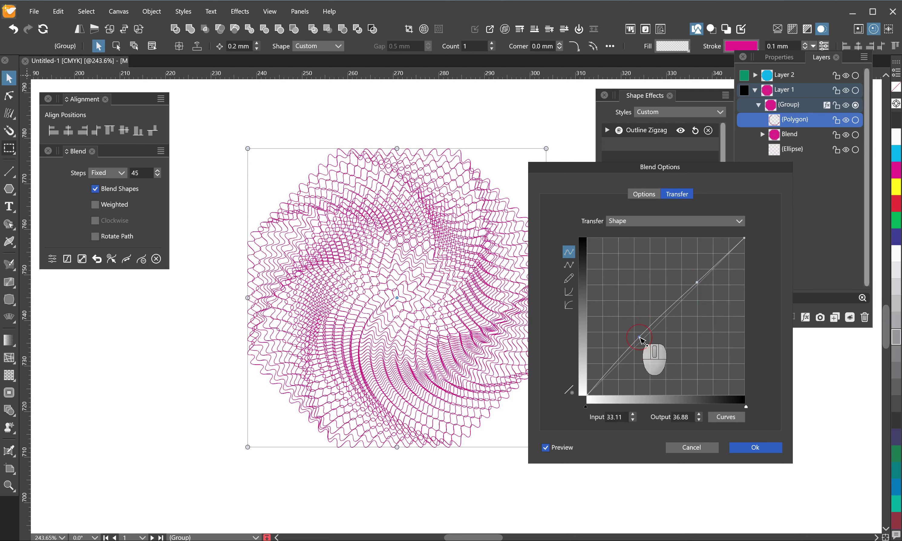
click(756, 447)
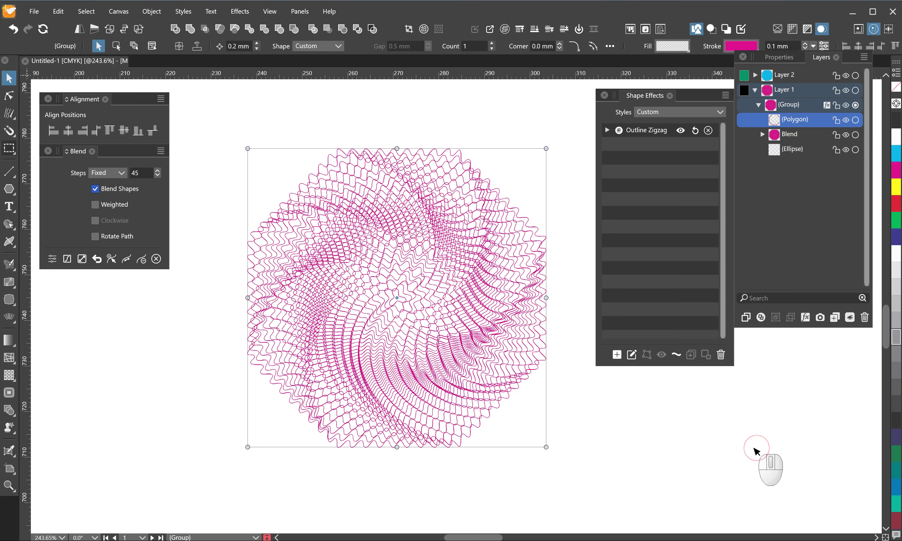
- Set the ellipse's stroke color to green with CMYK values C 80, M 0, Y 100
click(855, 150)
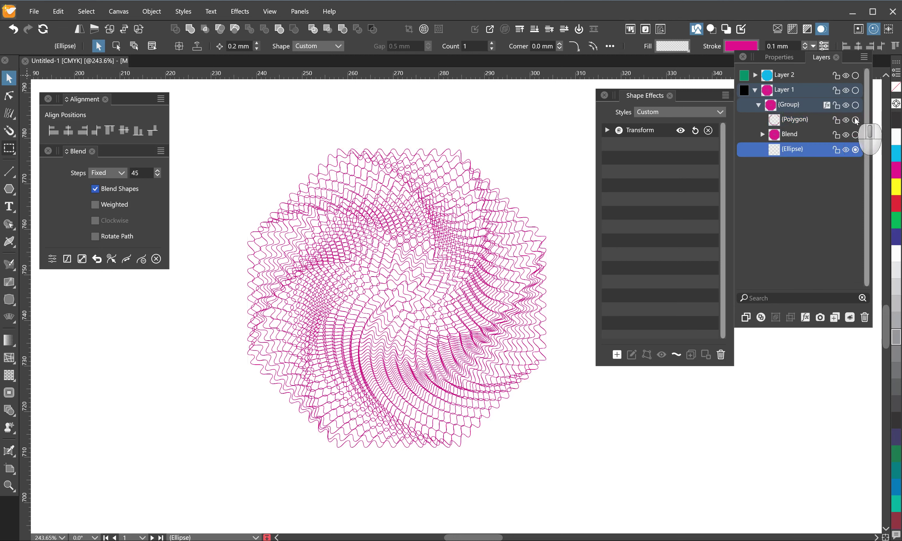
click(748, 47)
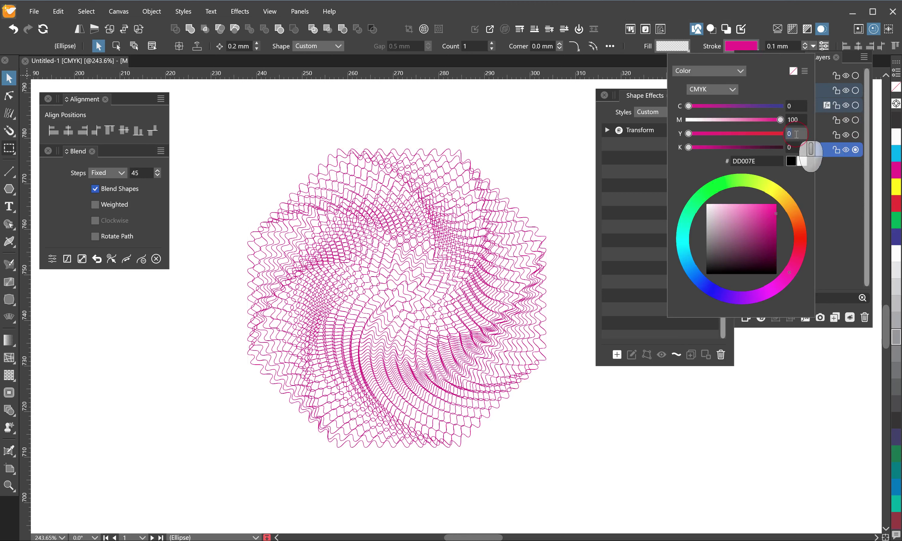
text(100)
click(800, 105)
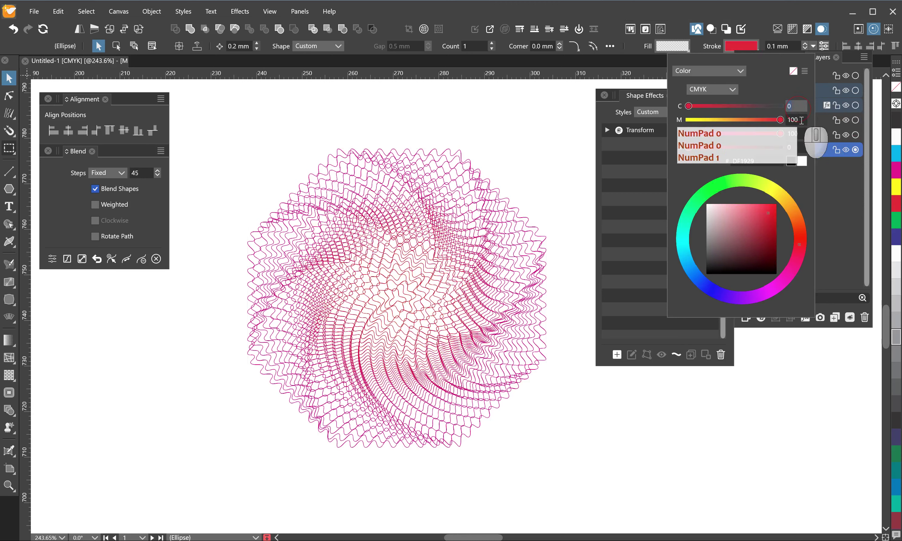
text(50)
click(803, 121)
text(0)
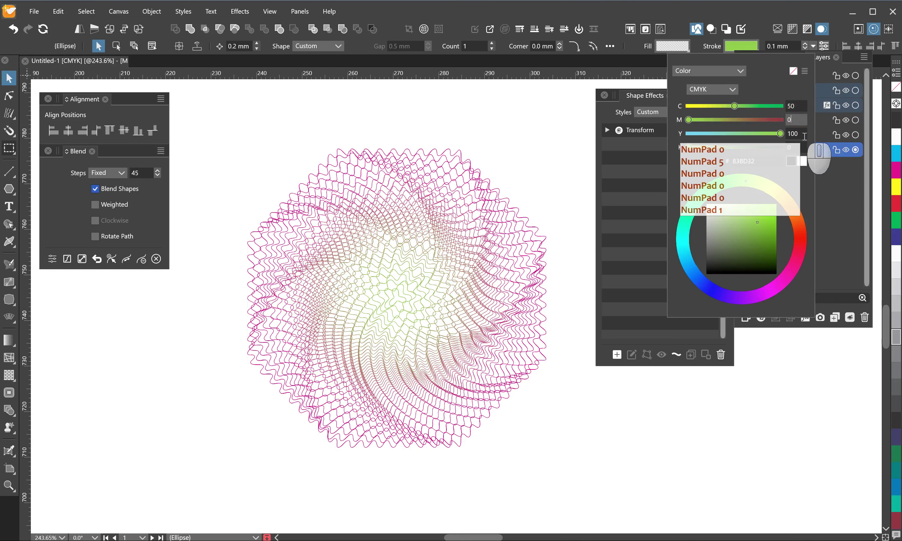
click(801, 106)
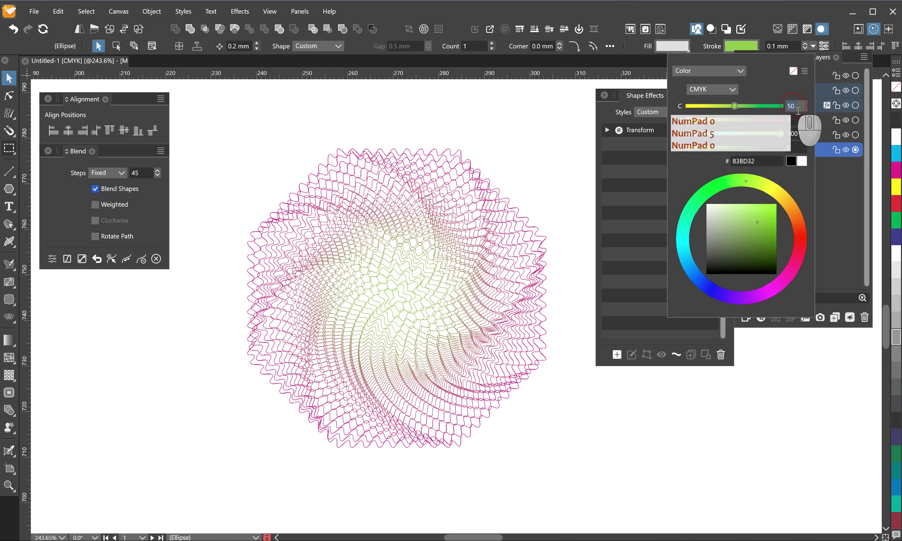
text(80)
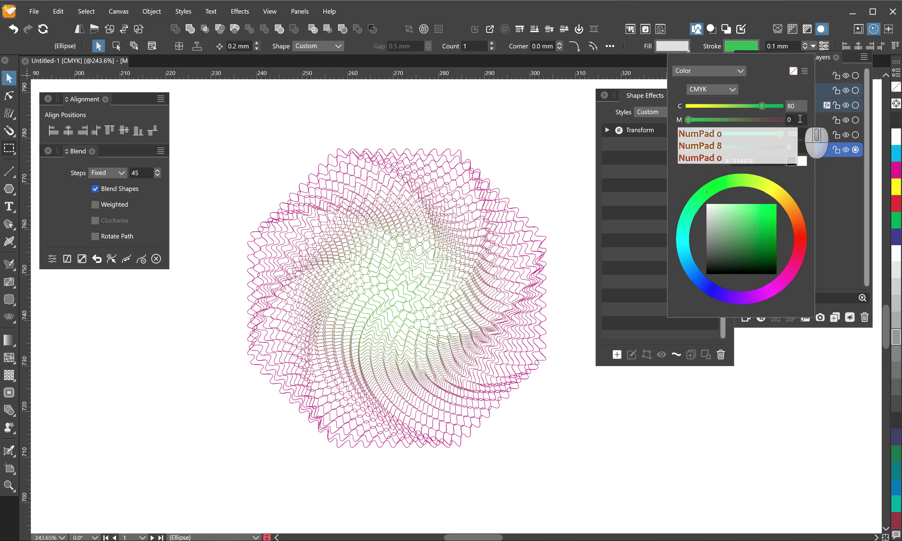
click(448, 293)
- Set the color mode in the whole group's blend options to HSB
click(855, 105)
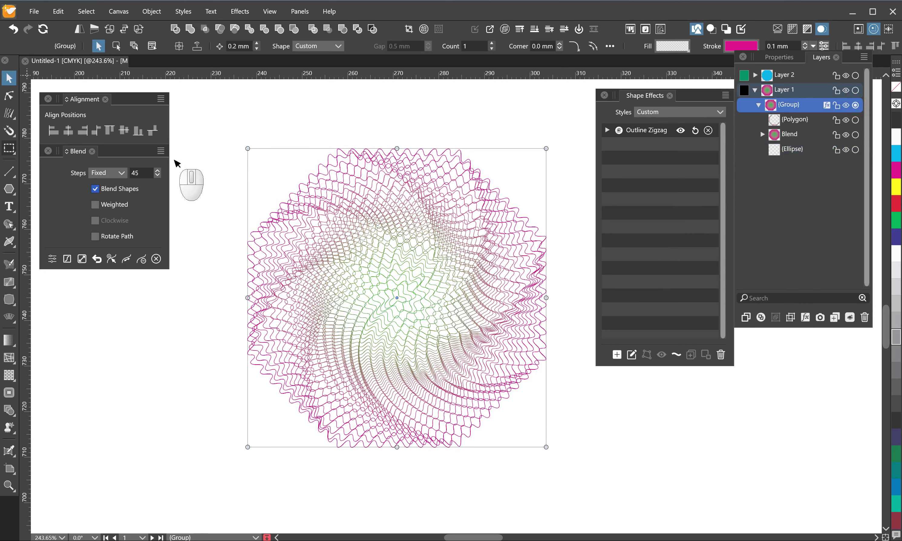
click(160, 151)
click(235, 162)
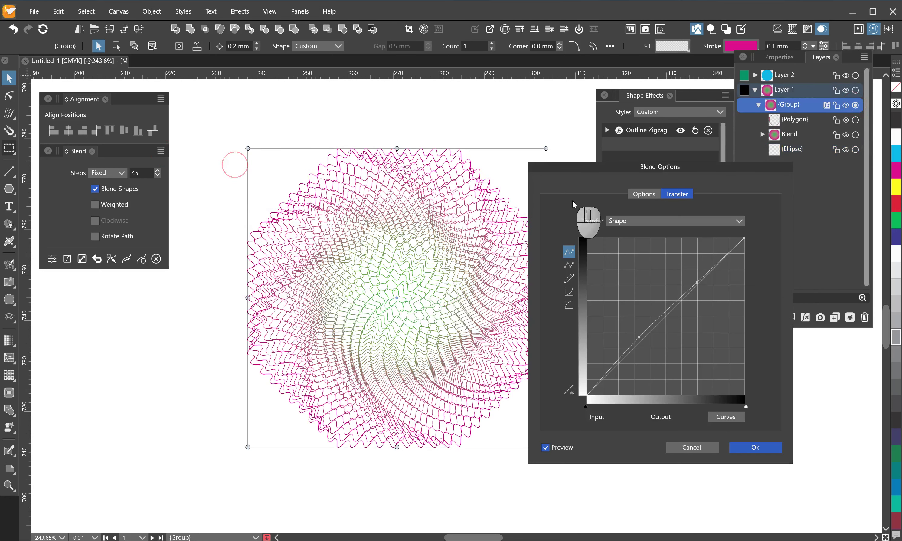
click(644, 194)
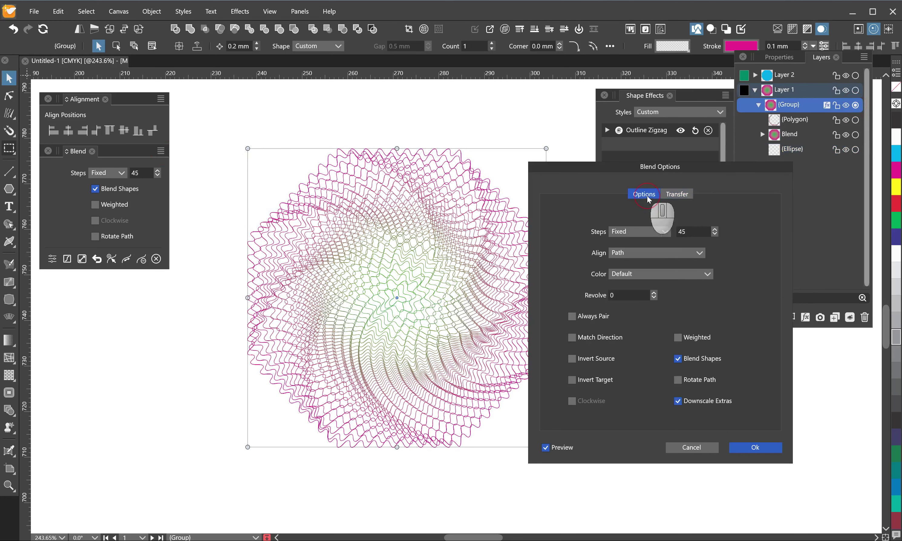
click(658, 274)
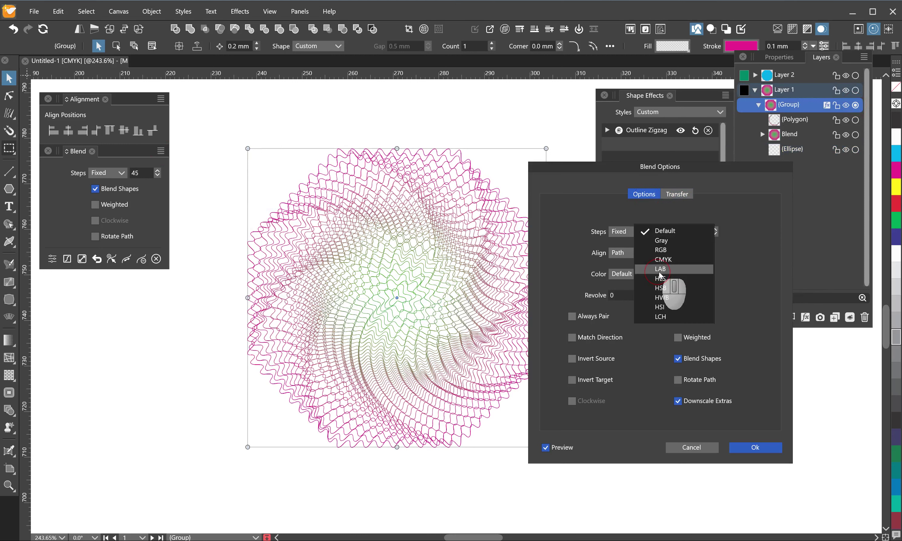
click(673, 288)
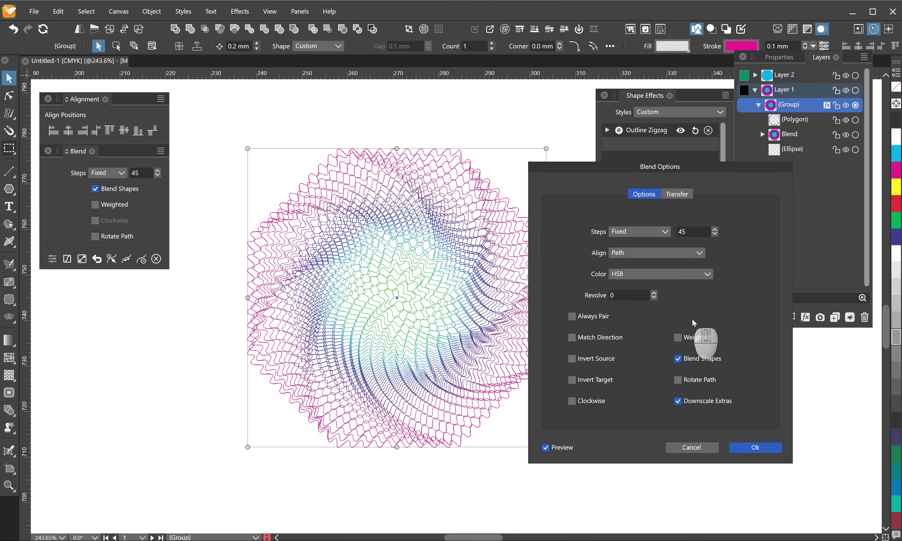
- Apply the HSB color mode to the whole group's blend and close its options
click(757, 447)
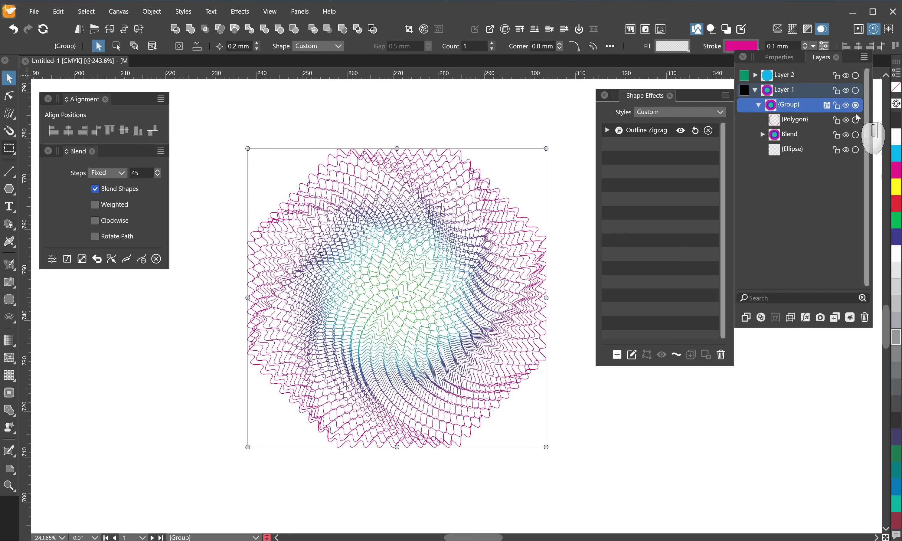
- Set the polygon's stroke color to a light orange with CMYK values C 4, M 37, Y 63, K 0
click(855, 150)
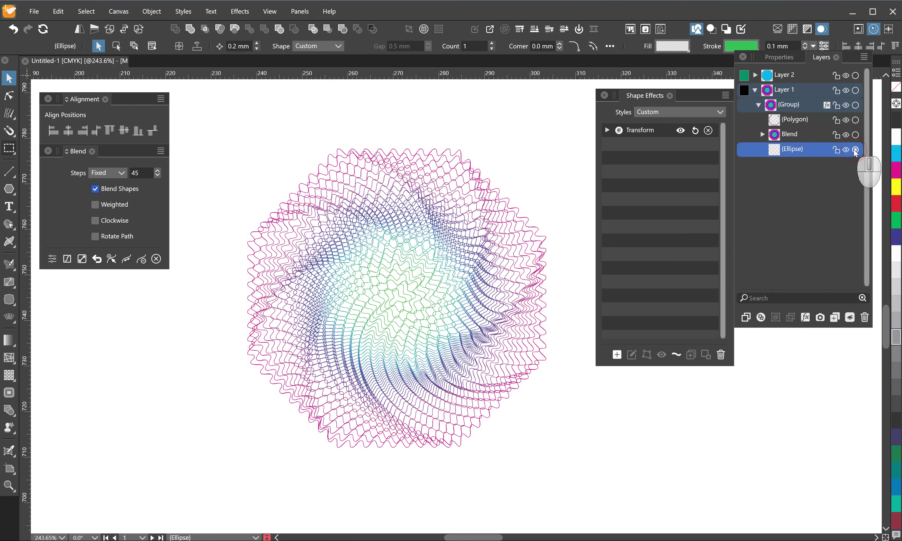
click(855, 120)
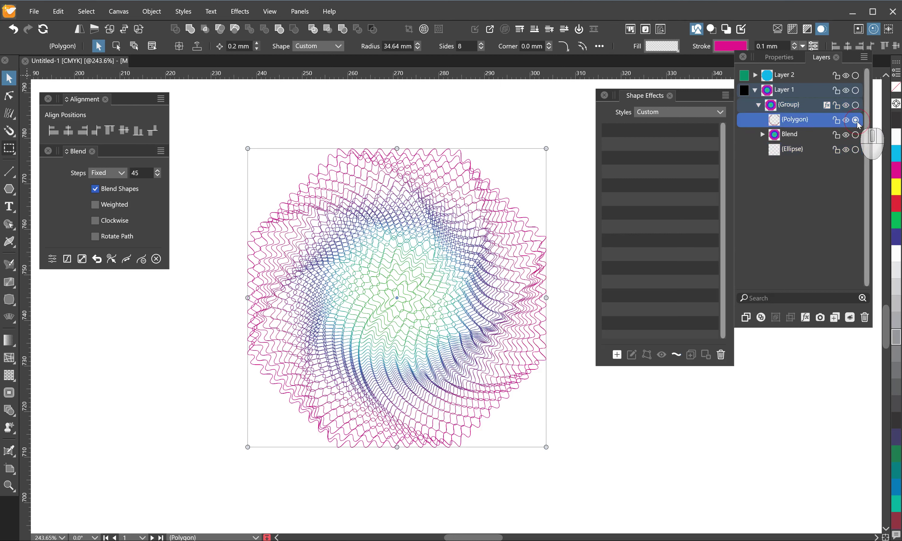
click(736, 47)
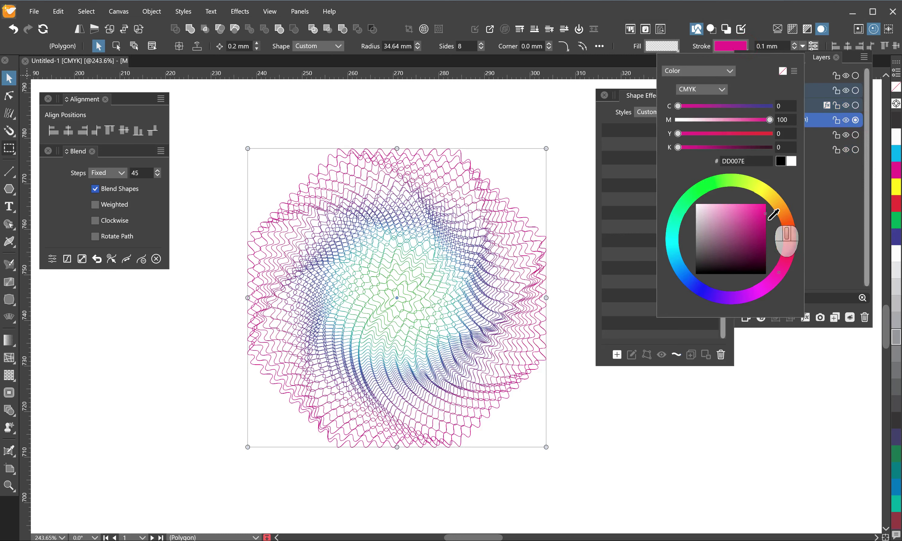
click(783, 212)
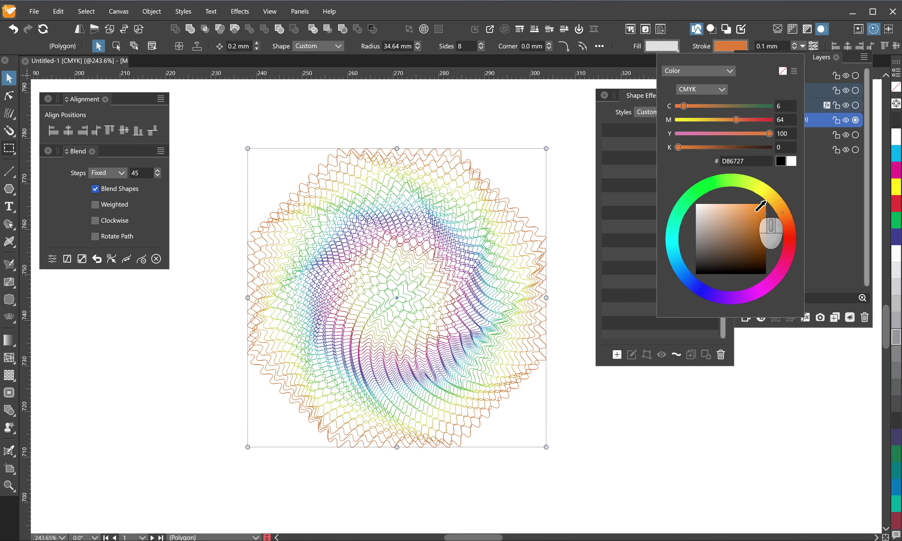
drag(760, 206, 737, 211)
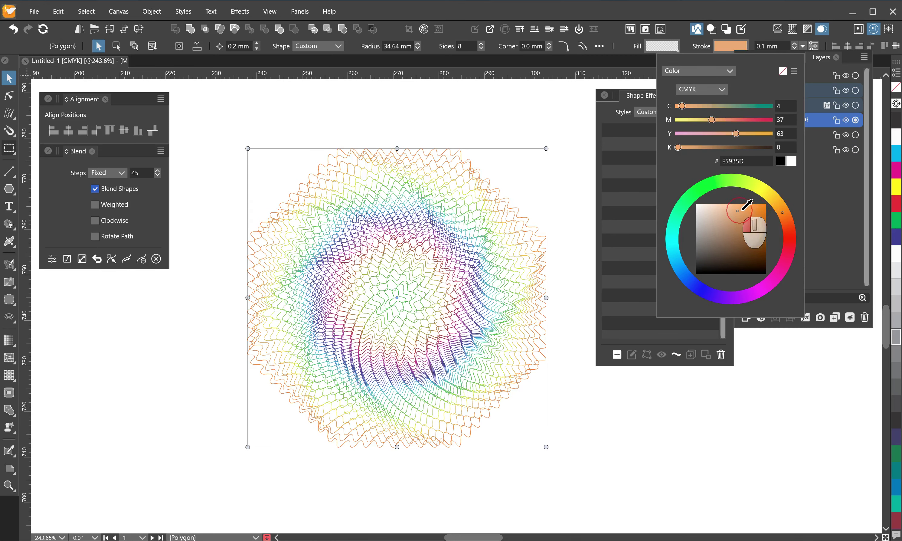
- Try red and magenta hues for the polygon's stroke, ending on teal with CMYK values C 58, M 0, Y 27, K 0
click(788, 234)
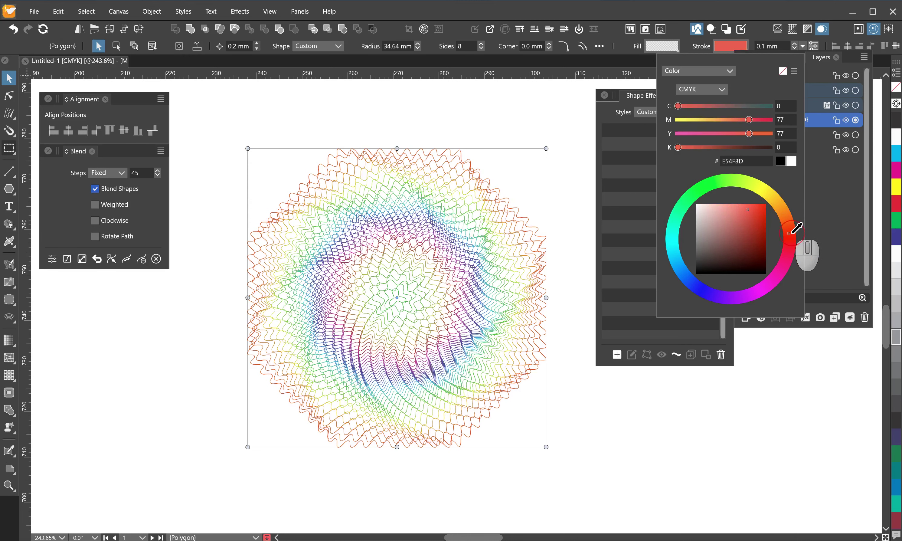
click(775, 282)
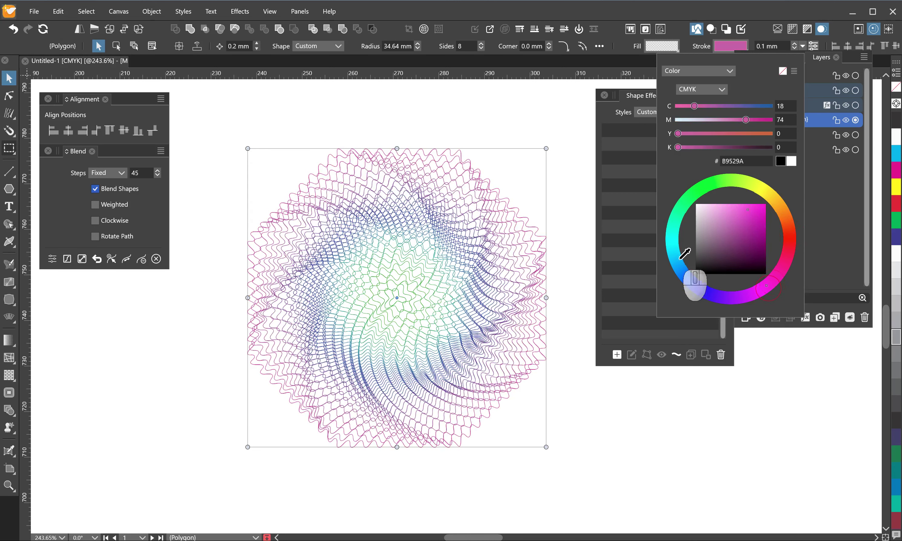
click(672, 230)
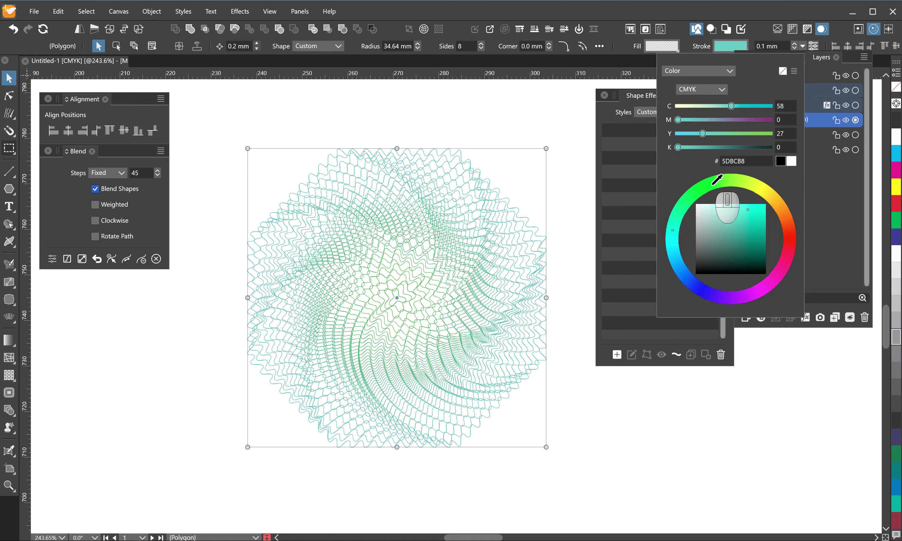